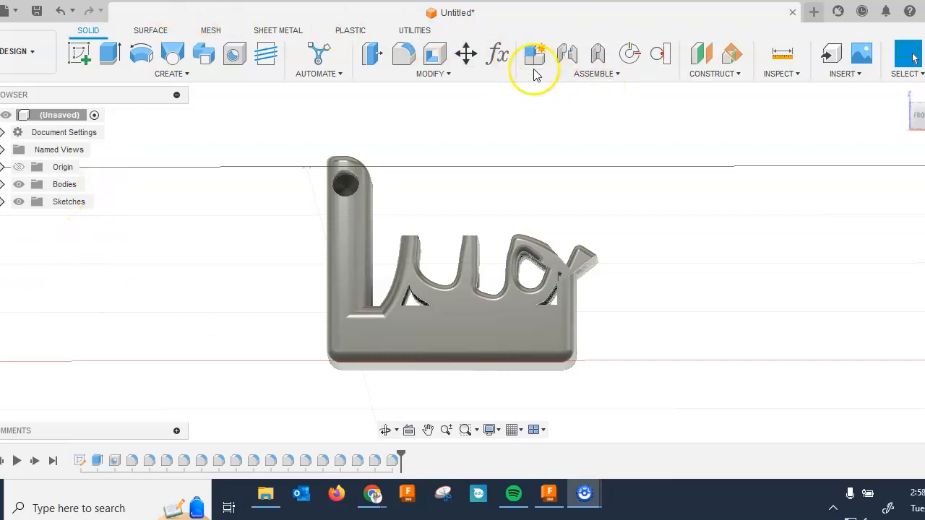
Step: Save the design as Lucy_Key_Chain in the Fall IED 2023 project
left_click(36, 10)
type("Lucy_")
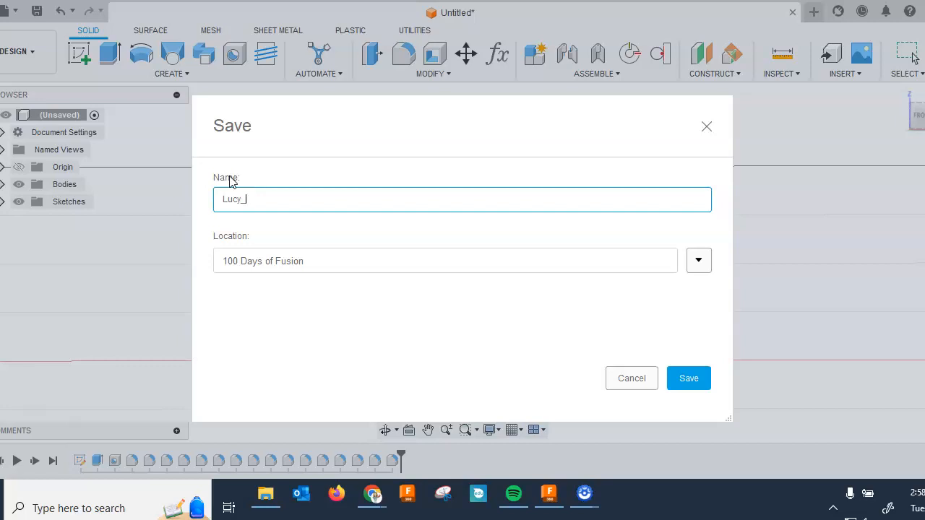
type("C")
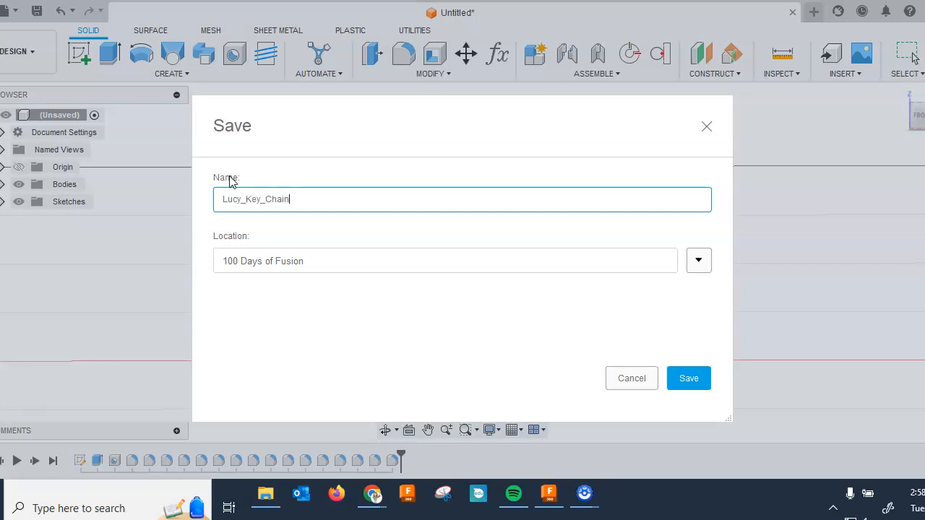
left_click(698, 260)
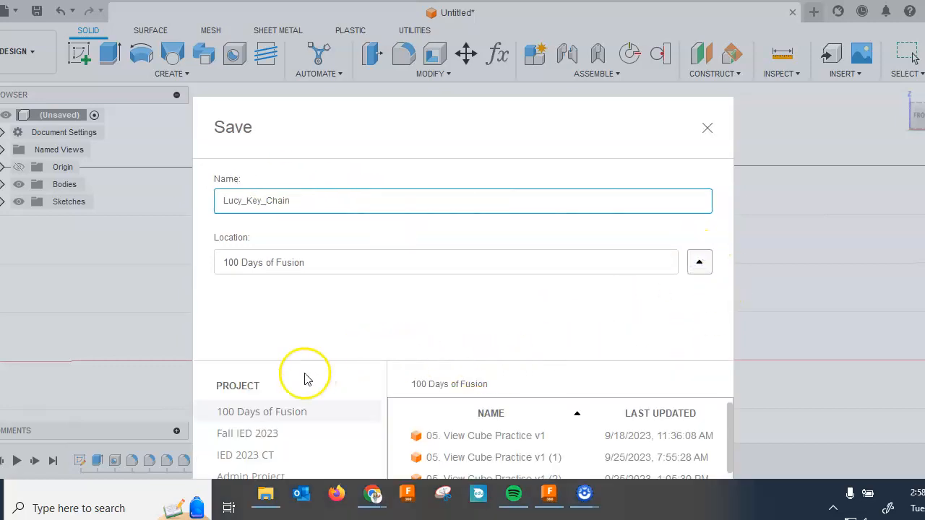
left_click(268, 437)
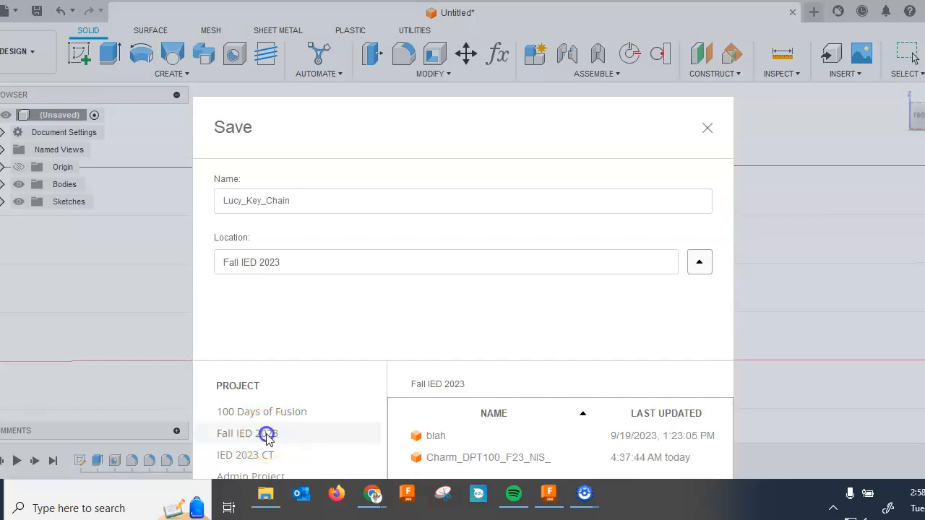
left_click_drag(613, 137, 563, 2)
left_click_drag(554, 186, 579, 140)
left_click(653, 448)
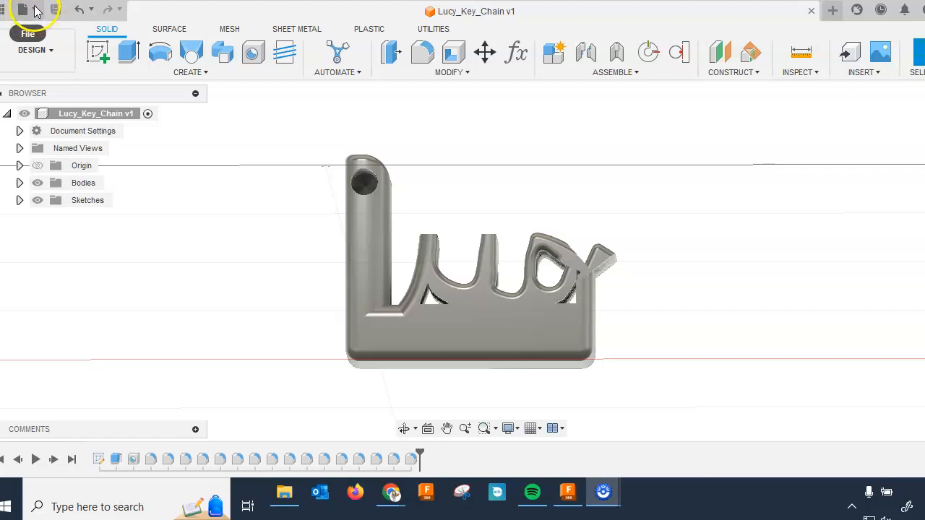
Step: Export the key chain design as an STL file to the Downloads folder and dismiss the job status
left_click(36, 11)
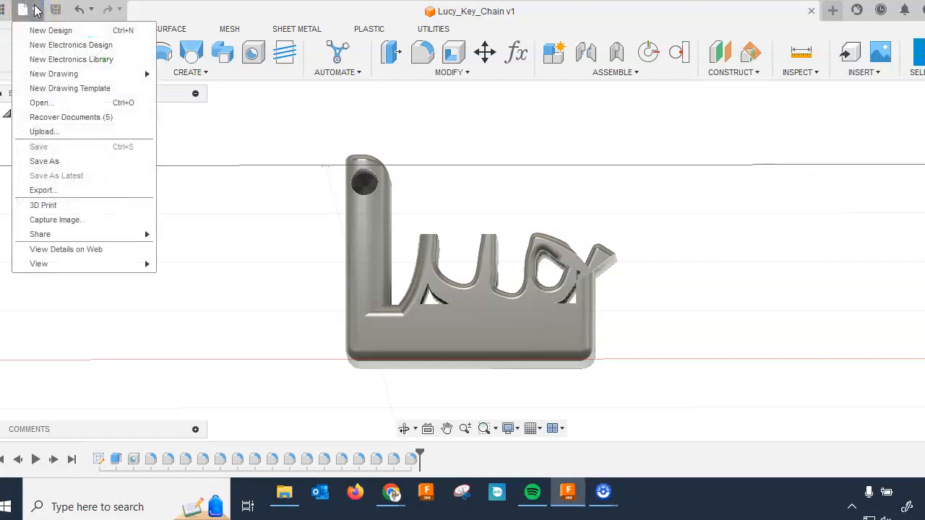
left_click(40, 191)
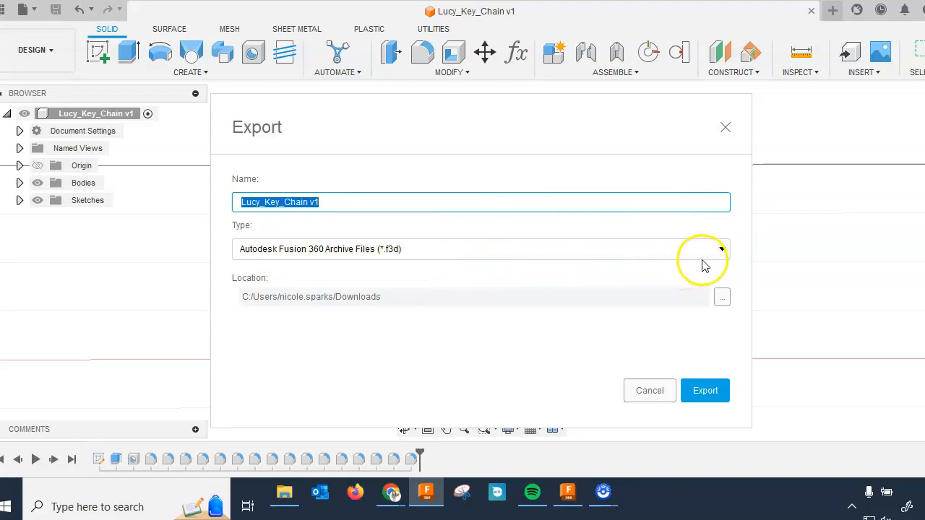
left_click(722, 248)
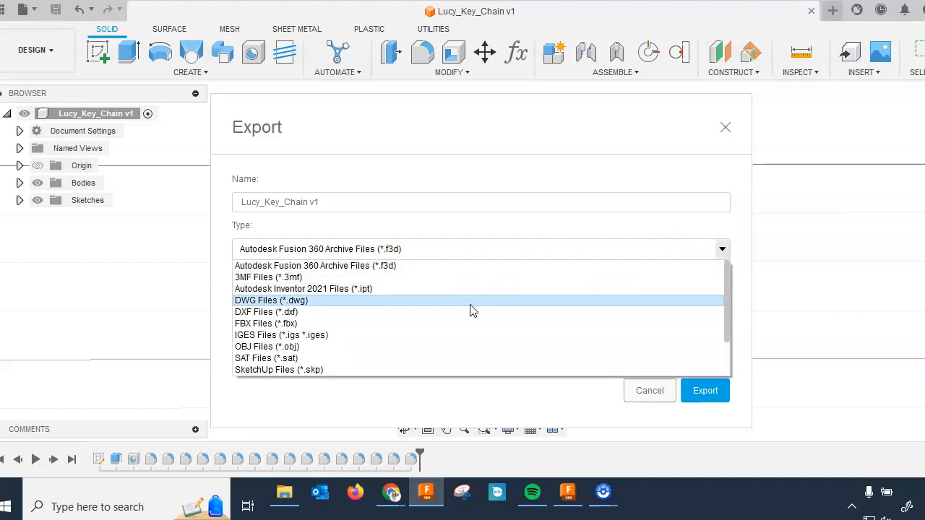
scroll(470, 310, "down", 1)
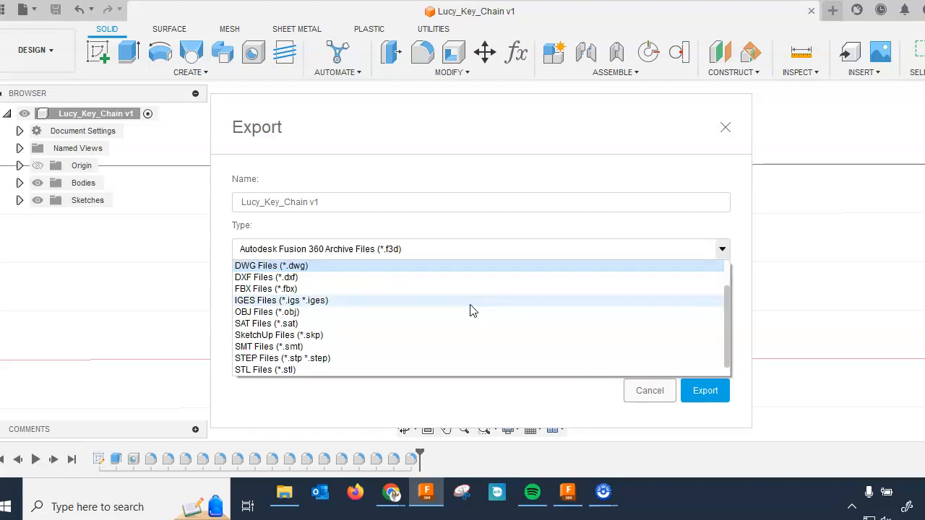
scroll(470, 311, "down", 1)
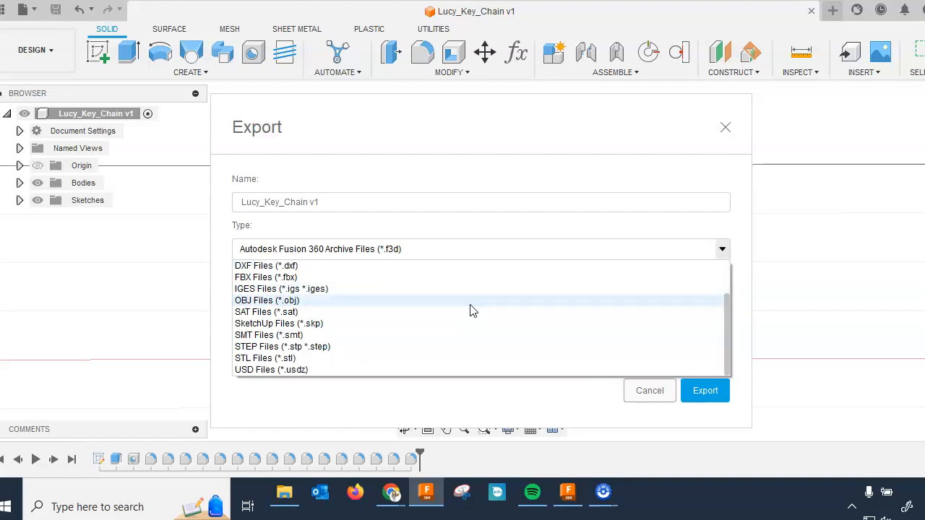
left_click(384, 359)
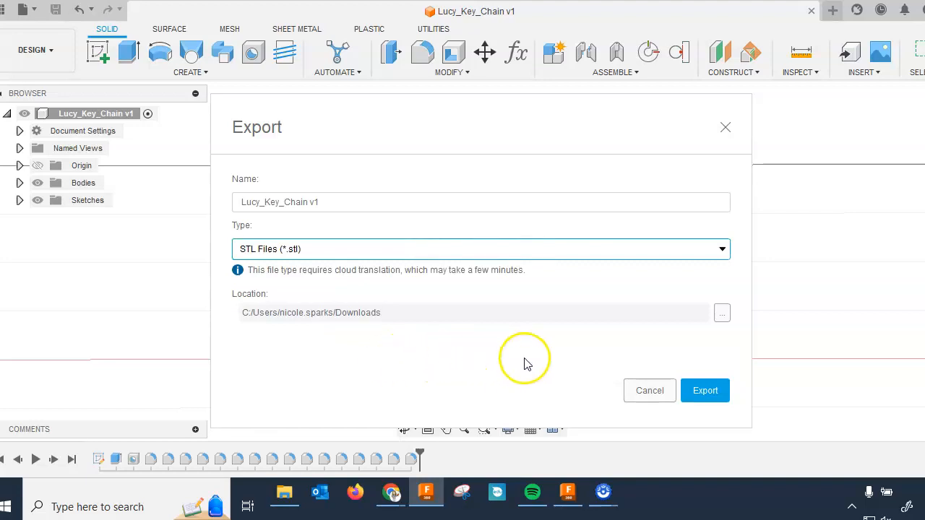
left_click(703, 390)
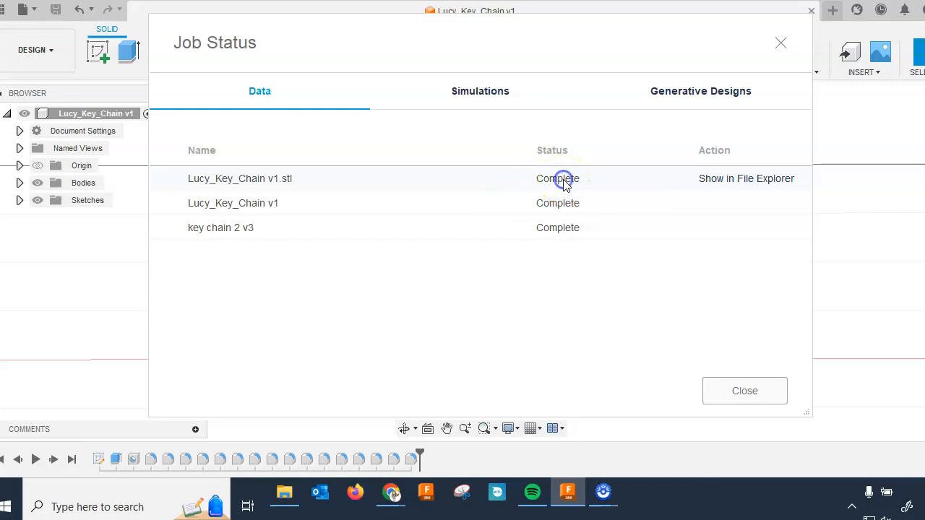
left_click(768, 396)
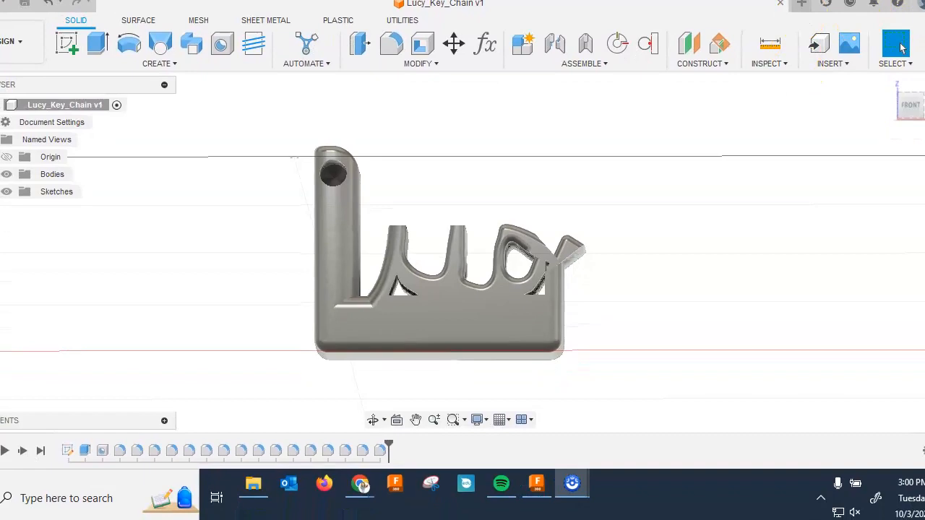
Step: Switch to the Chrome window with the Canvas calendar and open Google Drive from a new tab
key("super+Down")
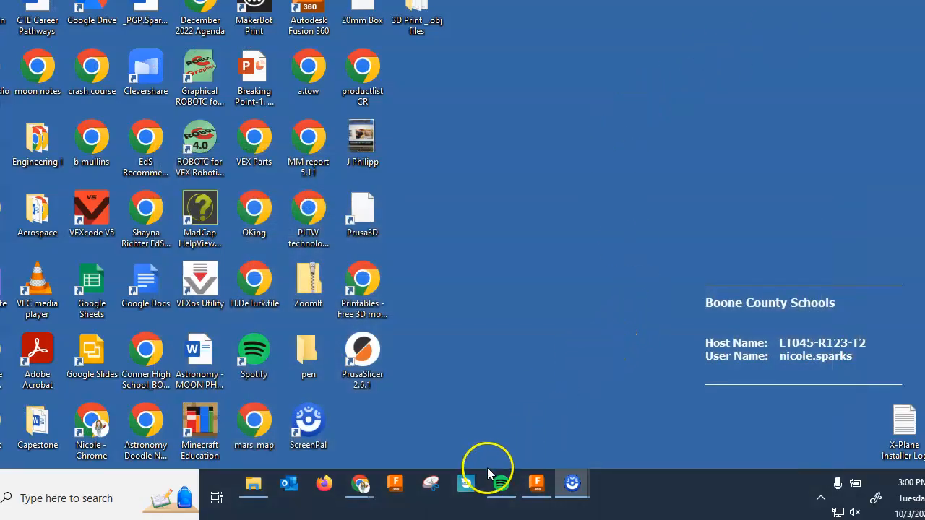
mouse_move(361, 486)
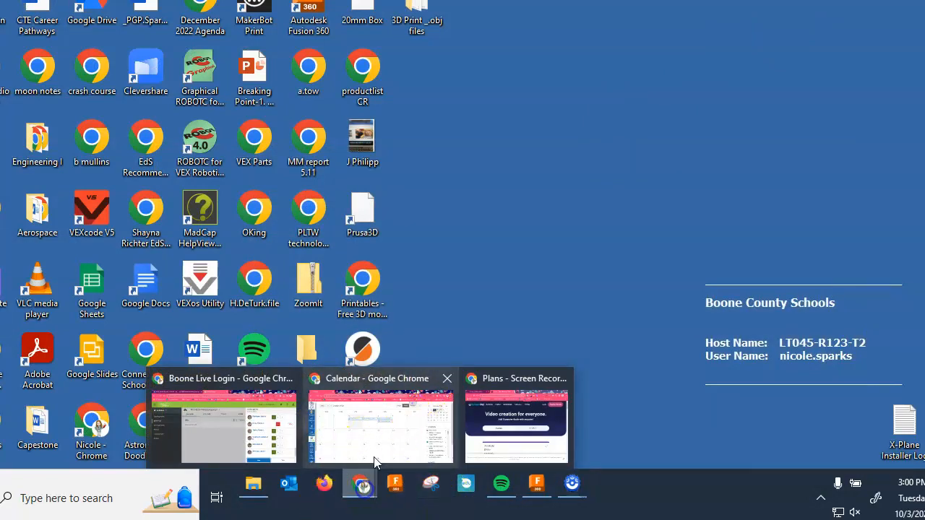
left_click(383, 425)
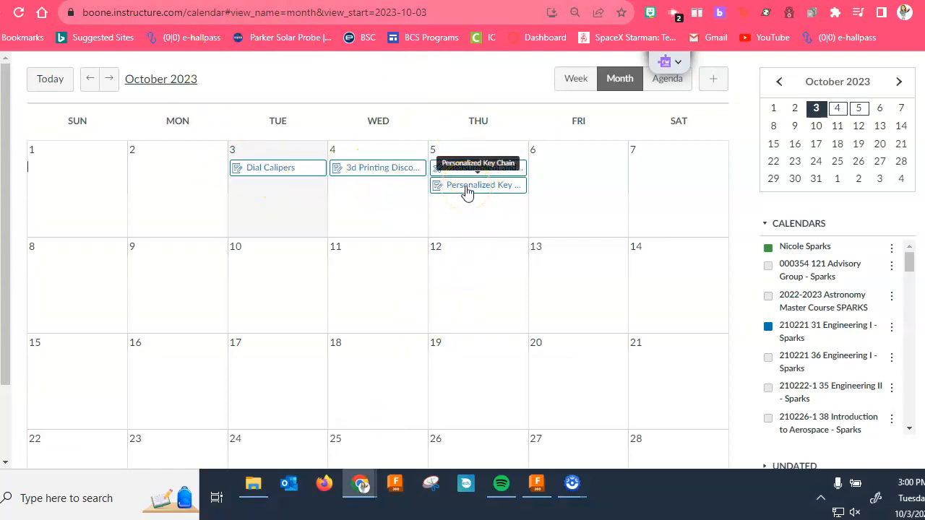
key("ctrl+t")
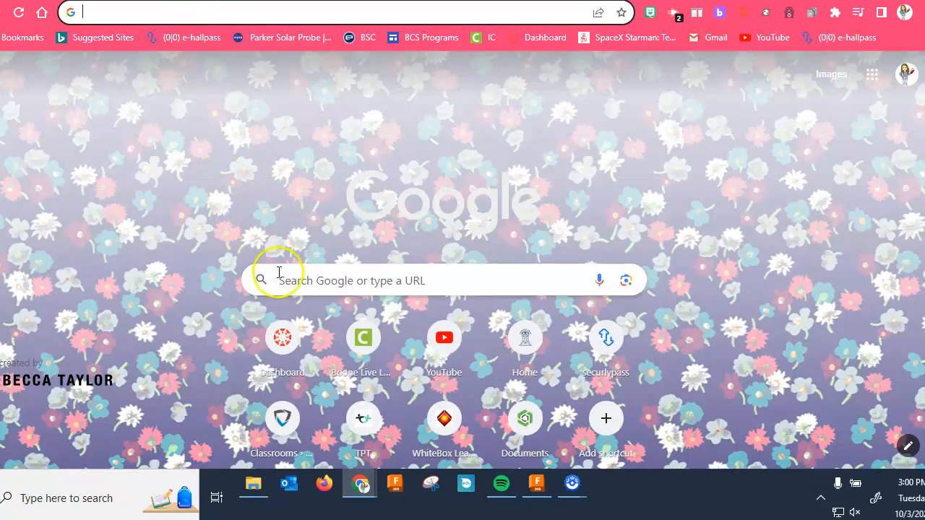
left_click(872, 75)
left_click(726, 231)
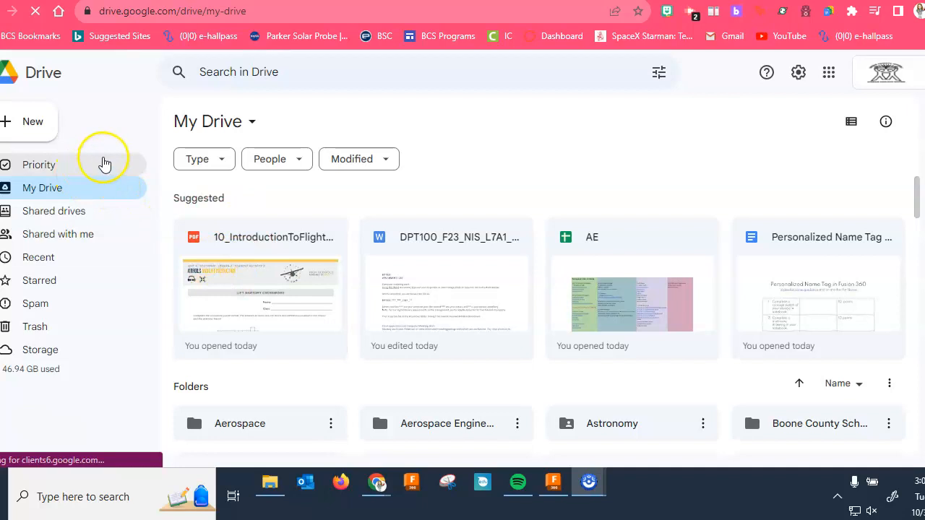
Step: Open the Unit 2 folder inside IED > fall 2023 in My Drive
scroll(645, 395, "down", 2)
scroll(645, 395, "down", 2)
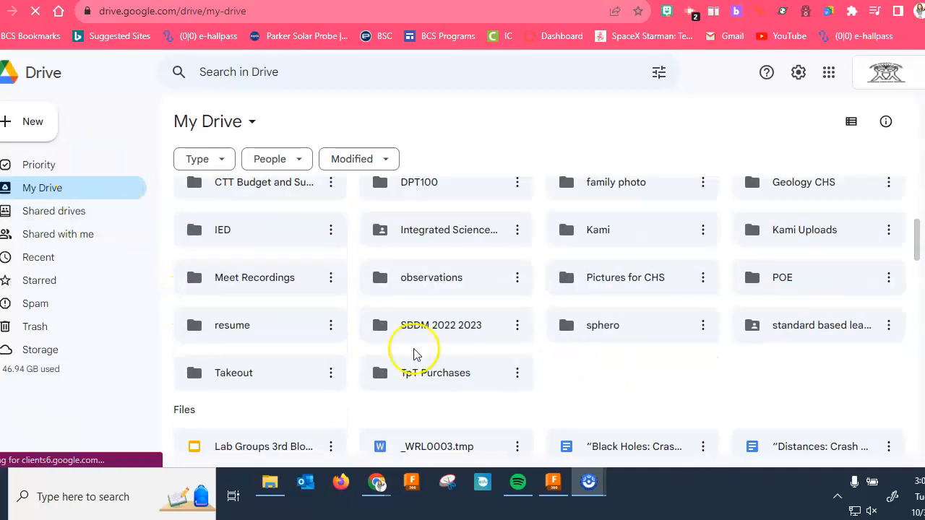
double_click(243, 232)
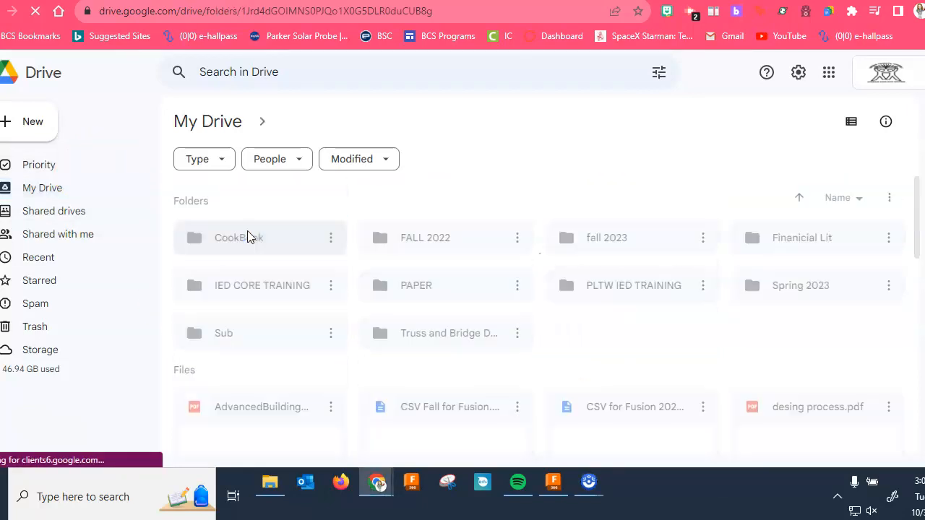
double_click(631, 238)
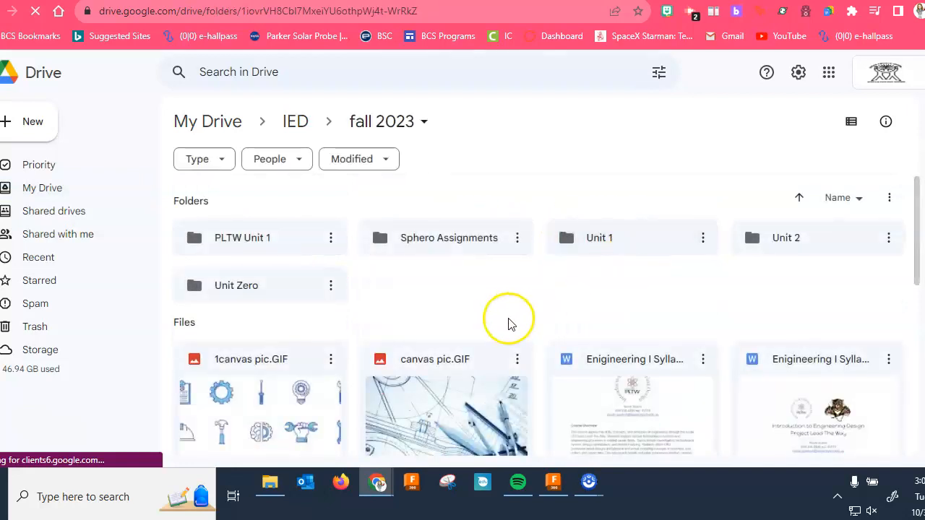
double_click(785, 242)
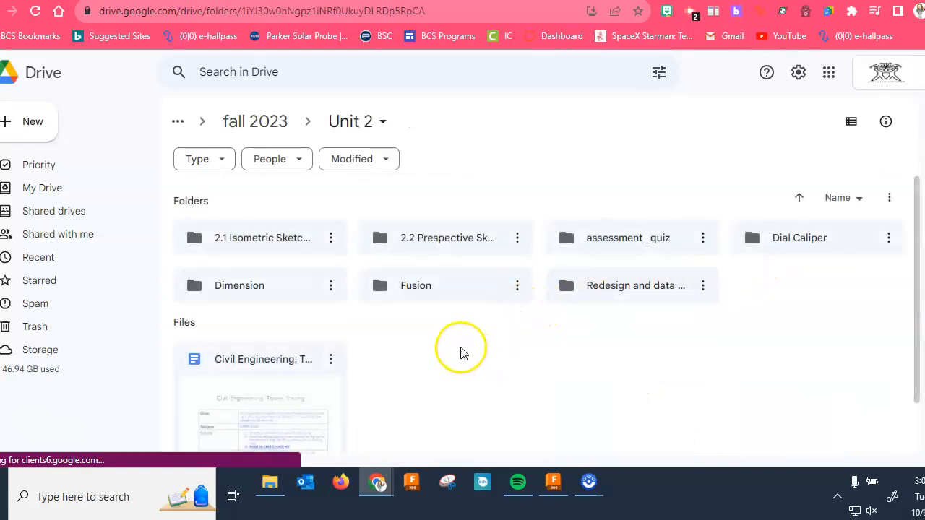
Step: Upload the file Lucy_Key_Chain v1 from Downloads to the Unit 2 folder
right_click(527, 347)
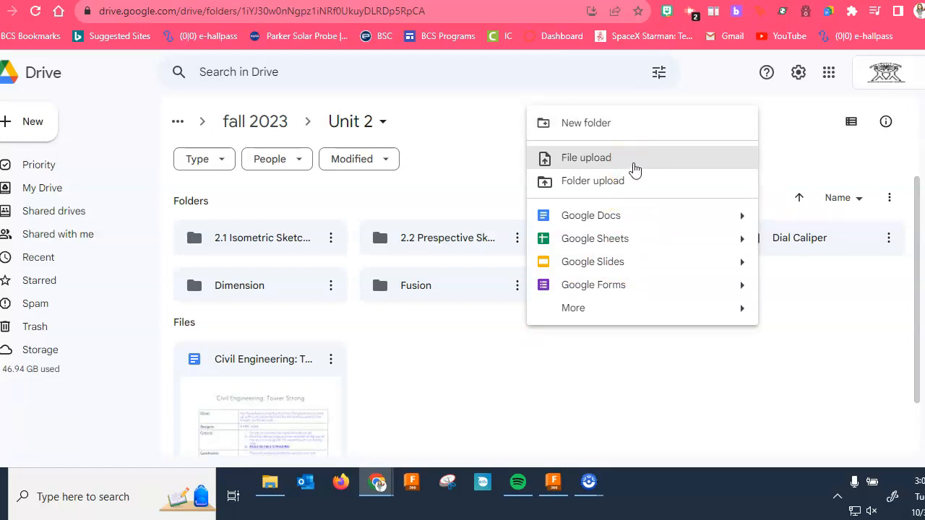
left_click(634, 168)
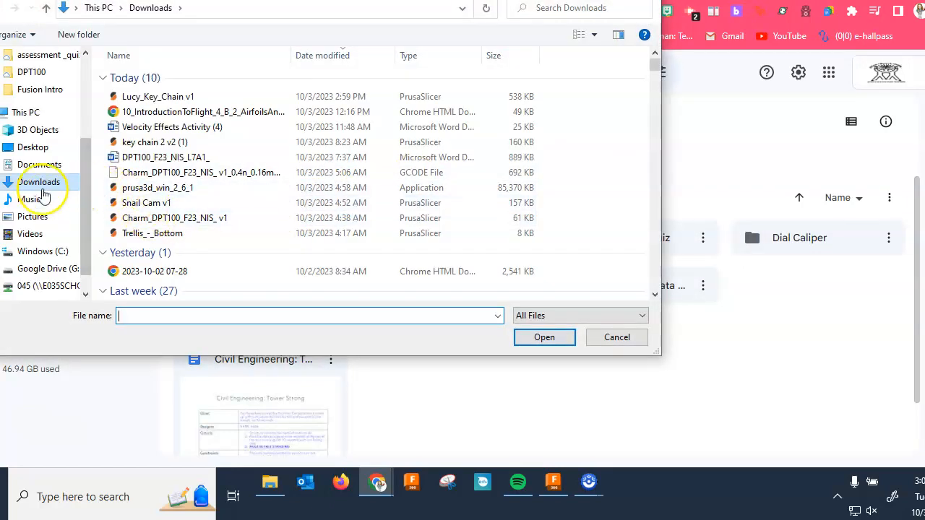
left_click_drag(255, 0, 382, 29)
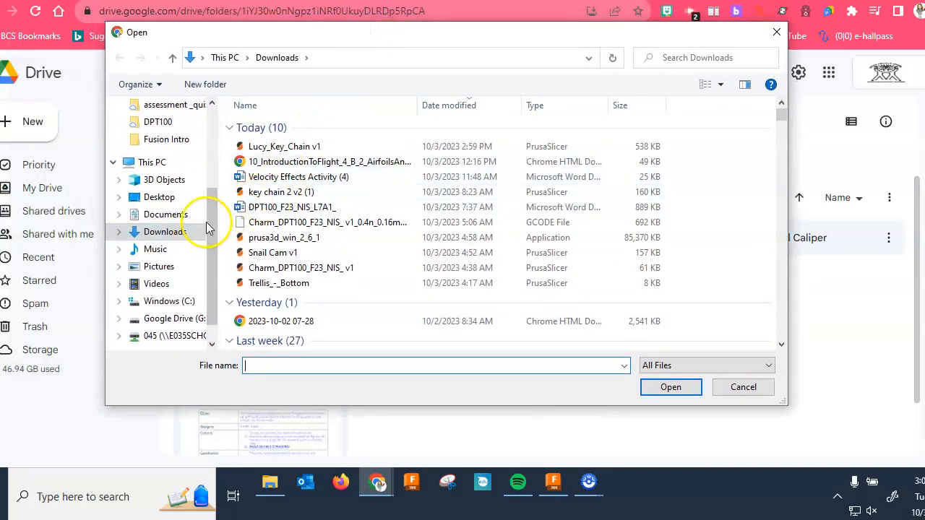
scroll(191, 217, "up", 3)
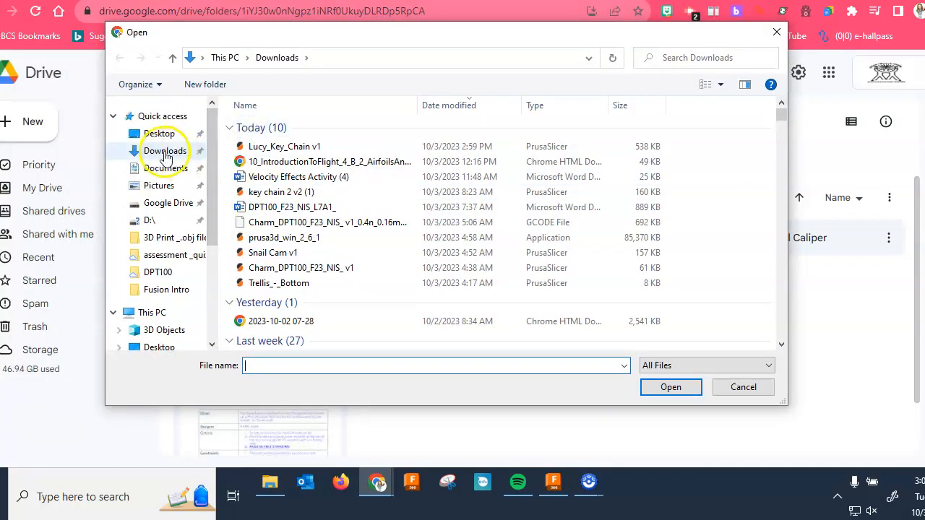
left_click(165, 153)
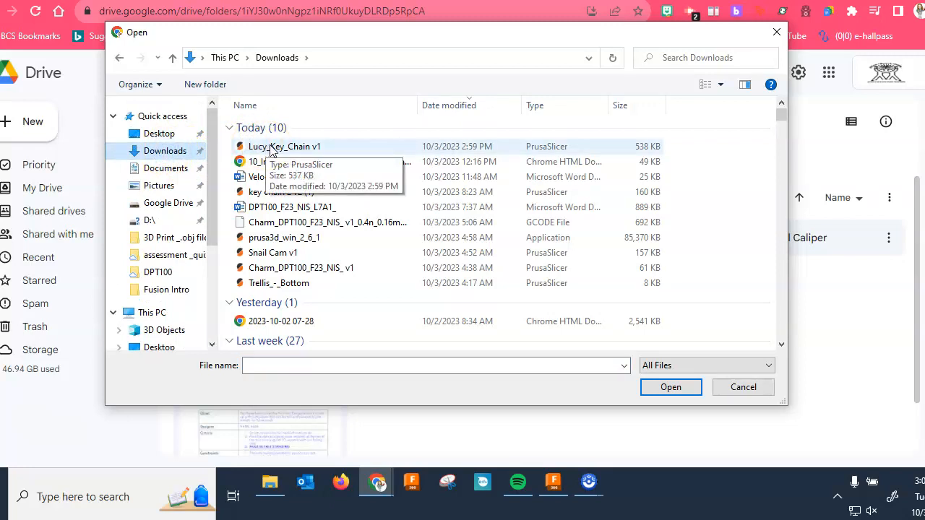
left_click(272, 148)
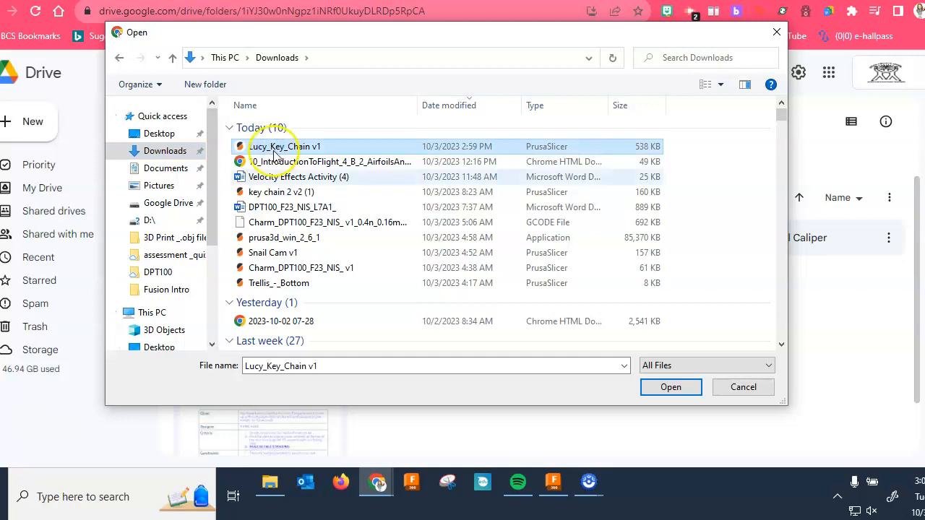
left_click(679, 367)
left_click(679, 367)
left_click(670, 390)
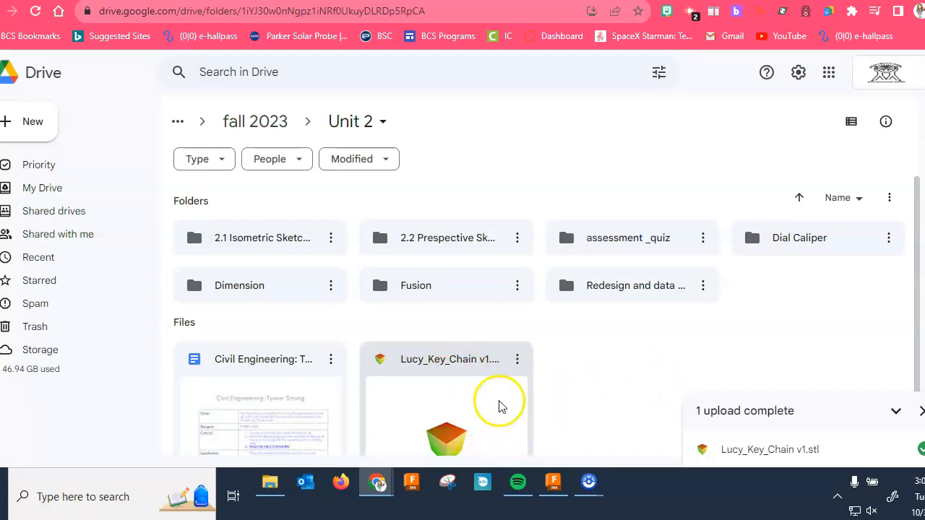
Step: Copy the share link of the uploaded Lucy_Key_Chain v1 STL file
scroll(496, 405, "down", 1)
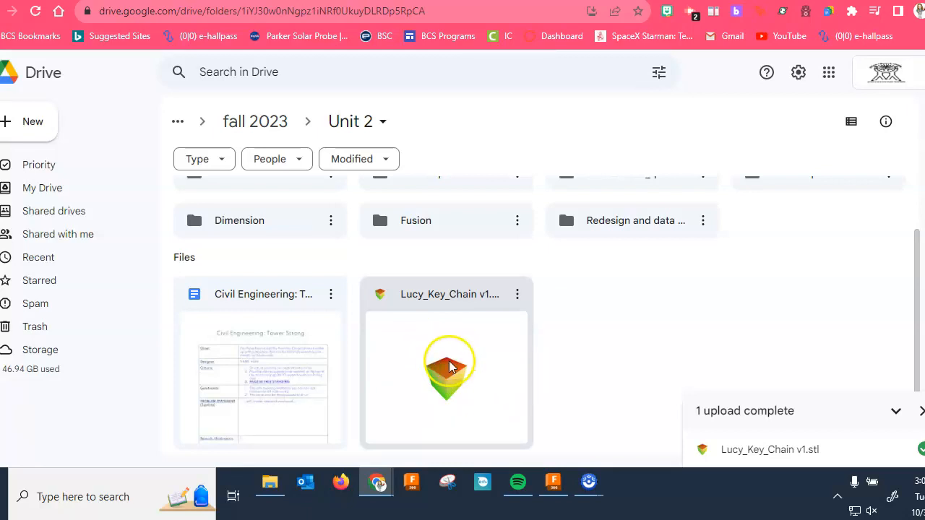
left_click(518, 299)
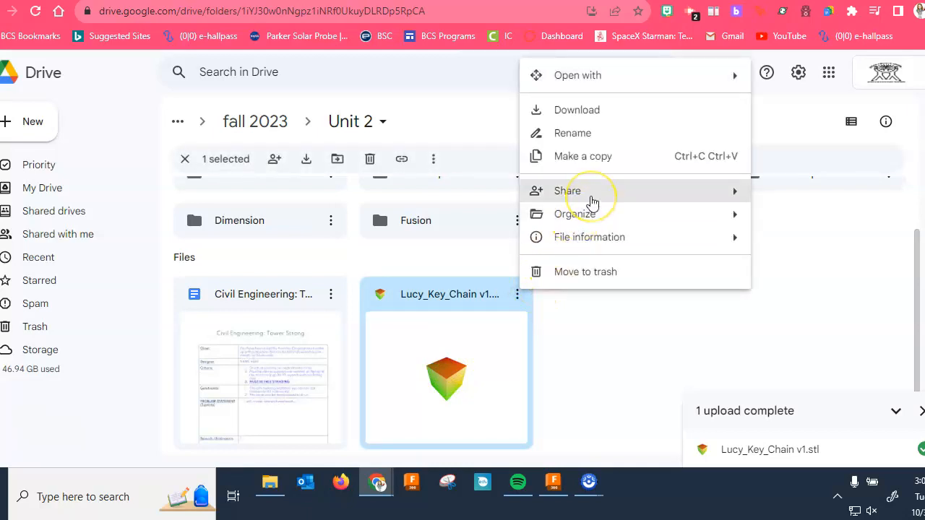
mouse_move(593, 200)
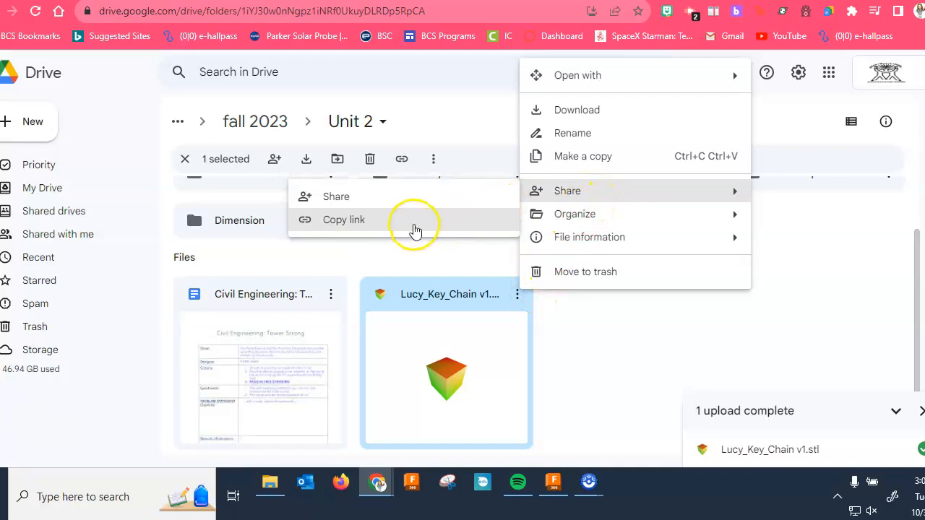
left_click(415, 231)
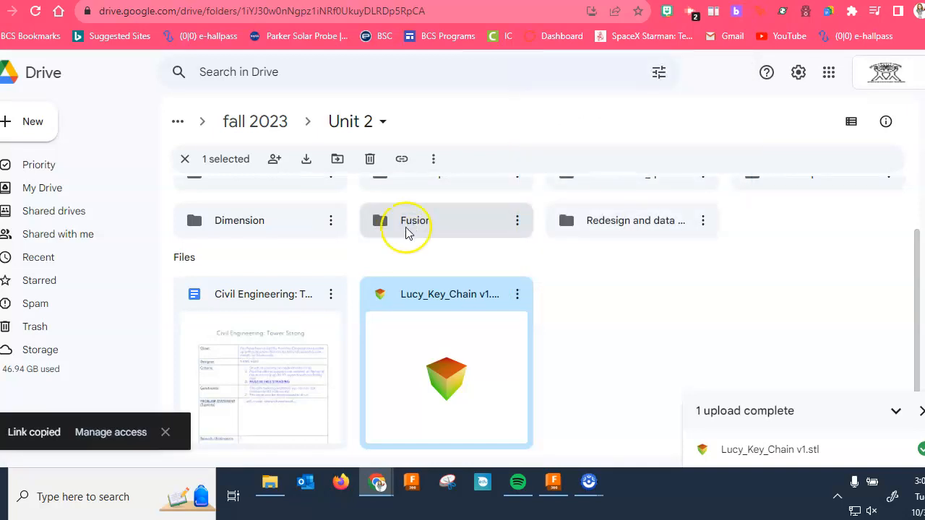
Step: Open the Personalized Key Chain assignment from the Canvas calendar's October 5 entry and enter Student View
left_click(138, 1)
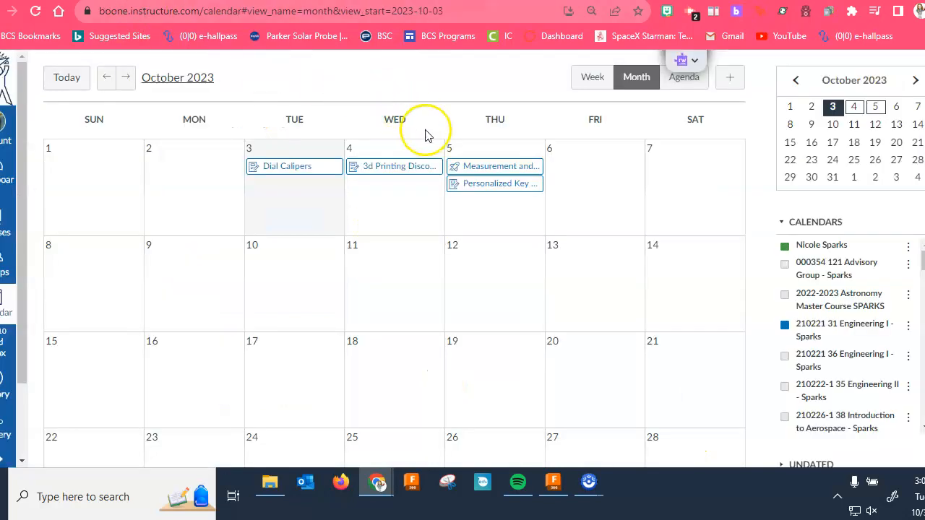
left_click(474, 184)
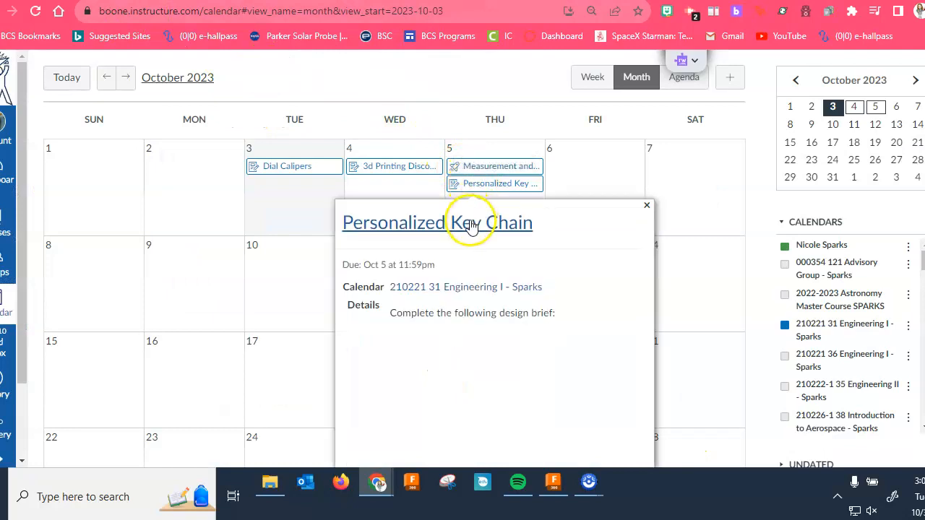
left_click(471, 201)
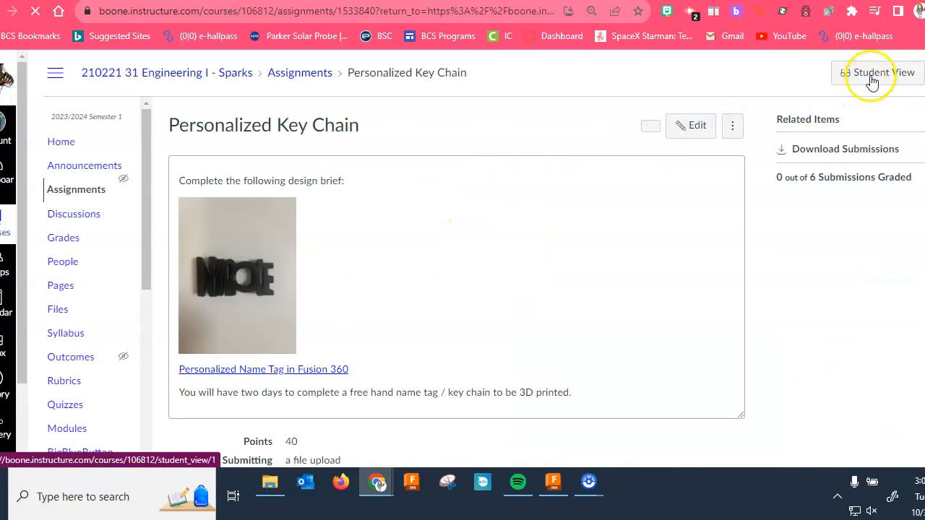
left_click(867, 75)
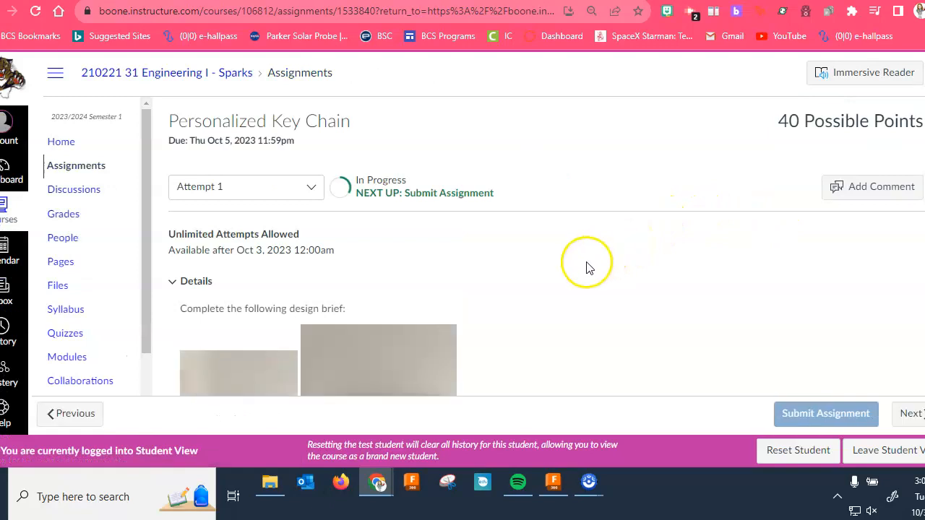
Step: Choose Google Assignments (LTI 1.3) as the submission type for the Personalized Key Chain assignment
scroll(586, 265, "down", 6)
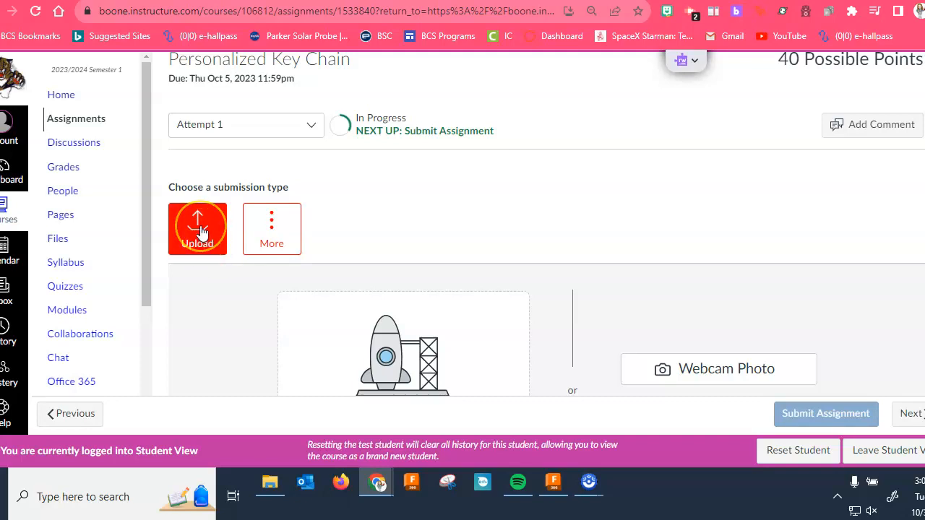
left_click(276, 216)
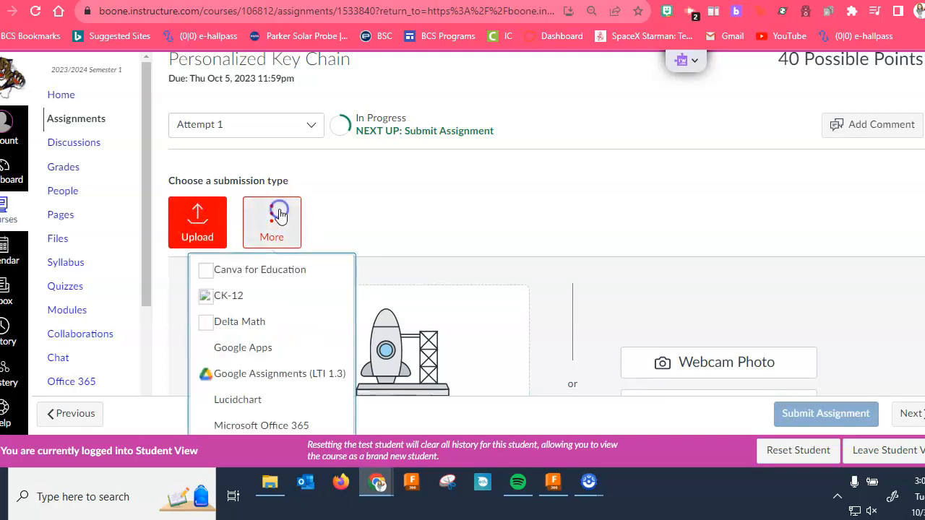
left_click(277, 354)
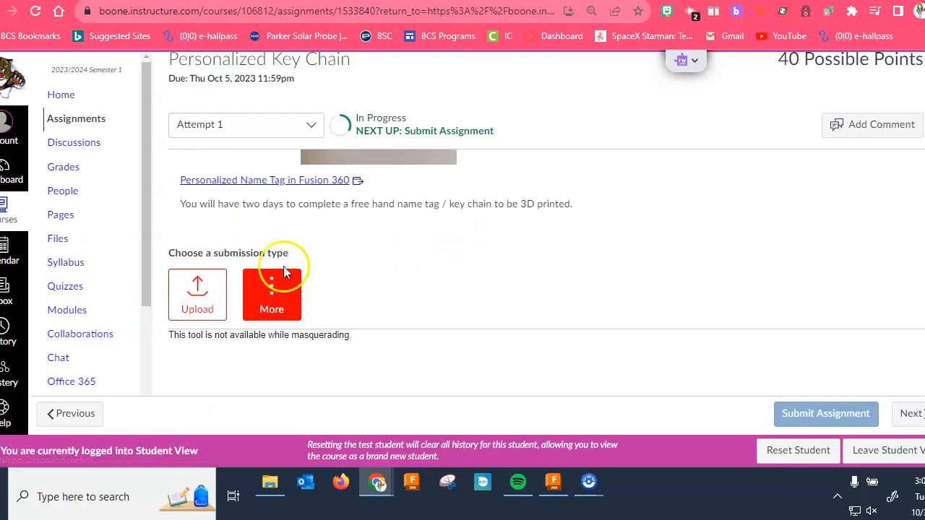
left_click(276, 276)
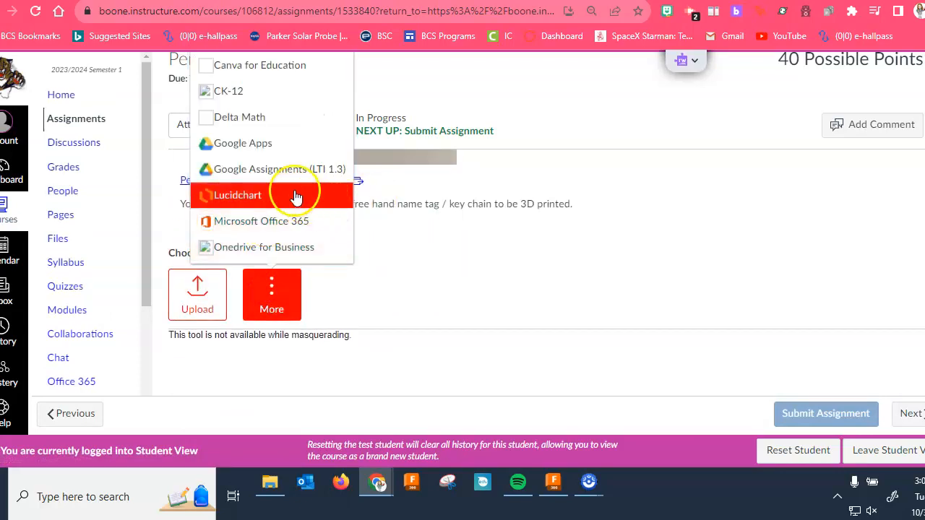
left_click(285, 170)
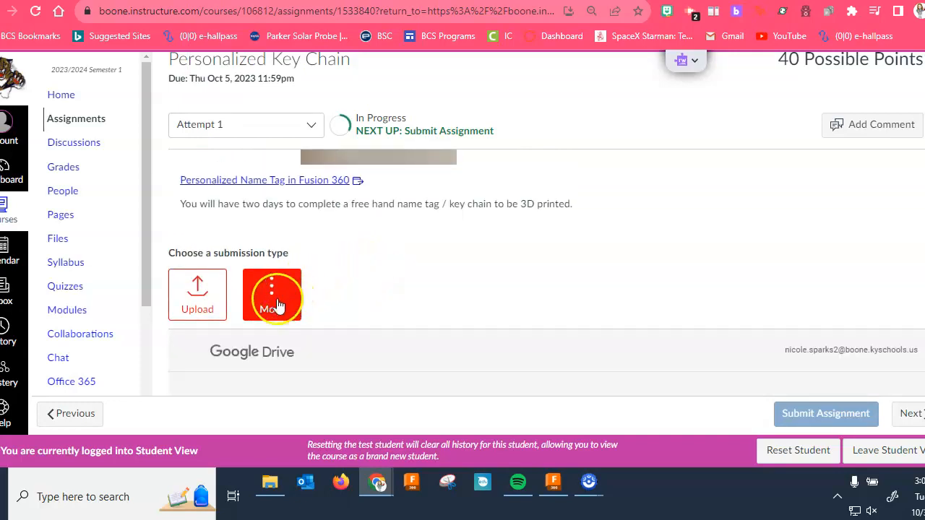
Step: Attach the recent Google Drive file Lucy_Key_Chain v1 to the assignment submission
scroll(403, 277, "down", 2)
scroll(404, 272, "down", 1)
left_click(507, 330)
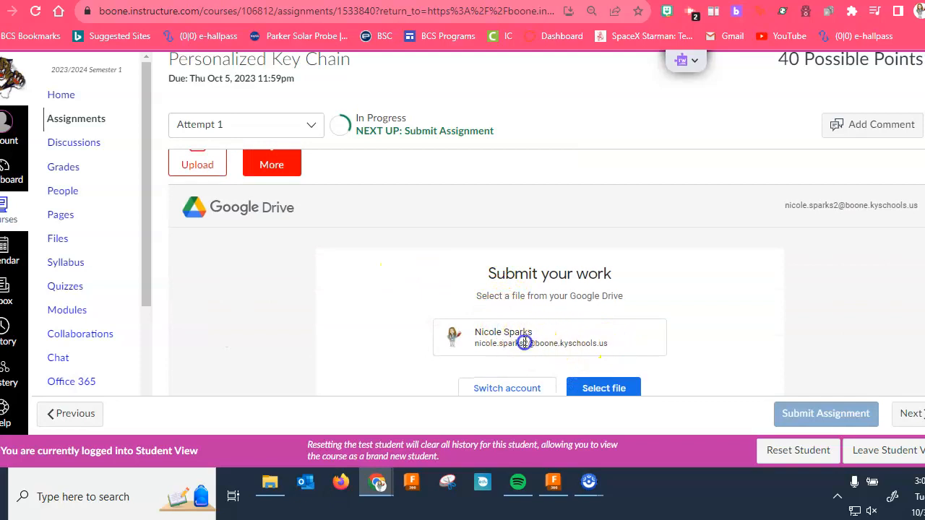
double_click(522, 343)
scroll(526, 345, "down", 2)
left_click(613, 246)
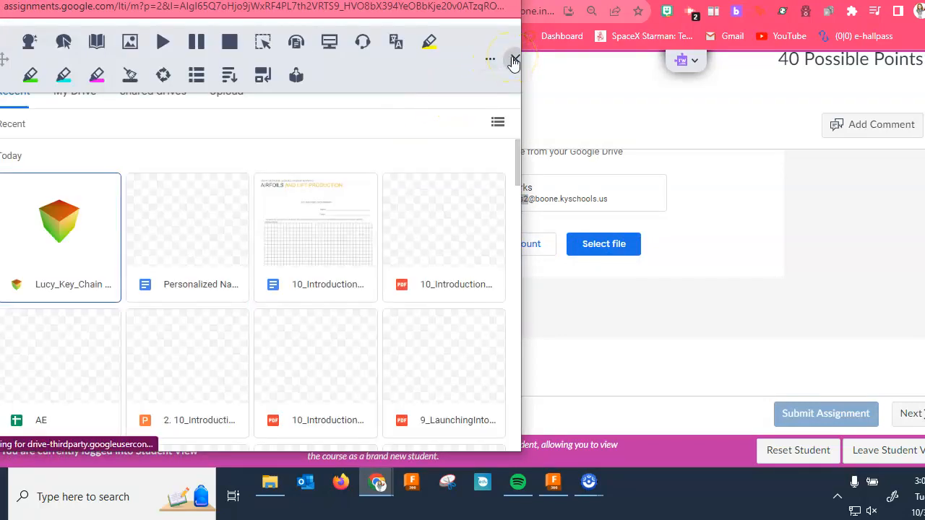
left_click(62, 232)
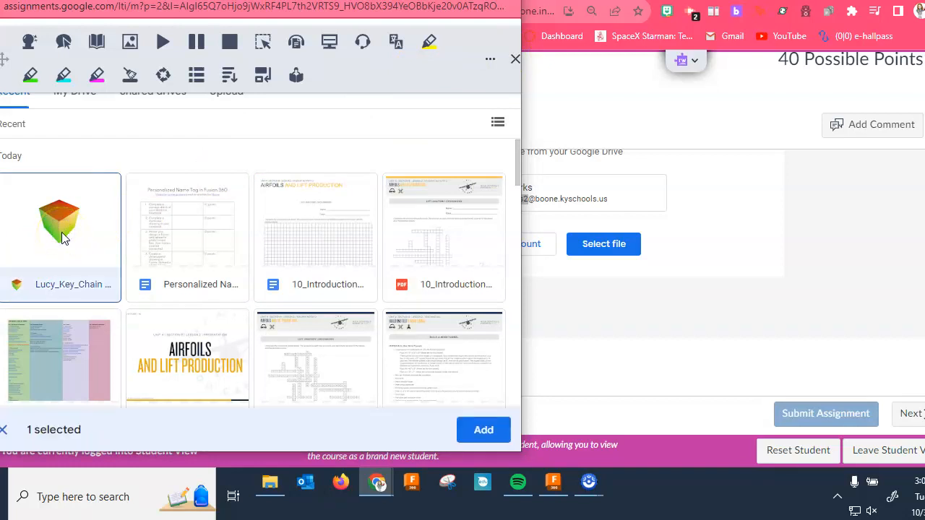
left_click(483, 429)
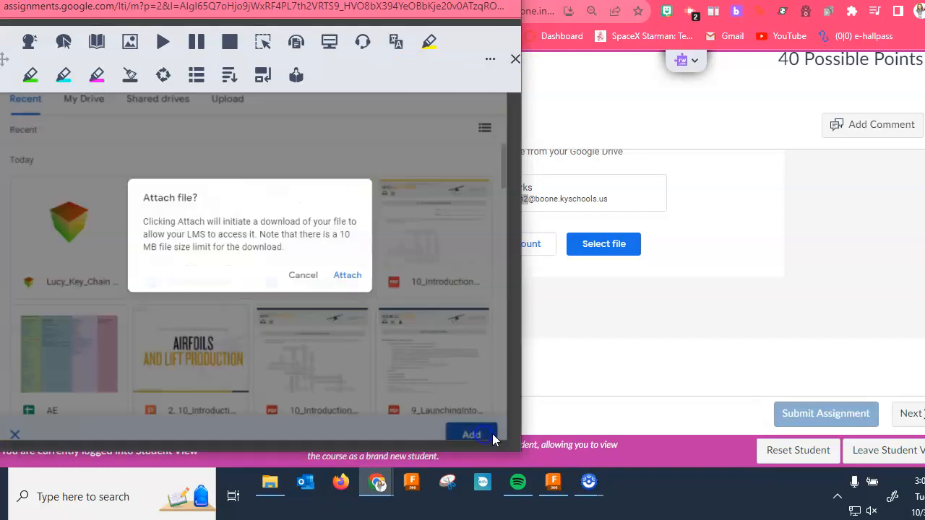
left_click(361, 283)
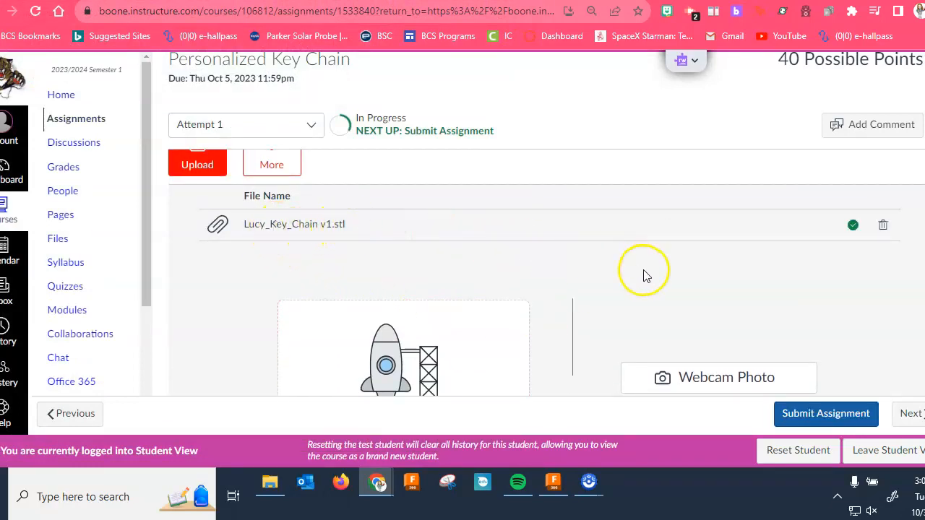
Step: Submit the Personalized Key Chain assignment with the attached STL file
scroll(643, 274, "down", 2)
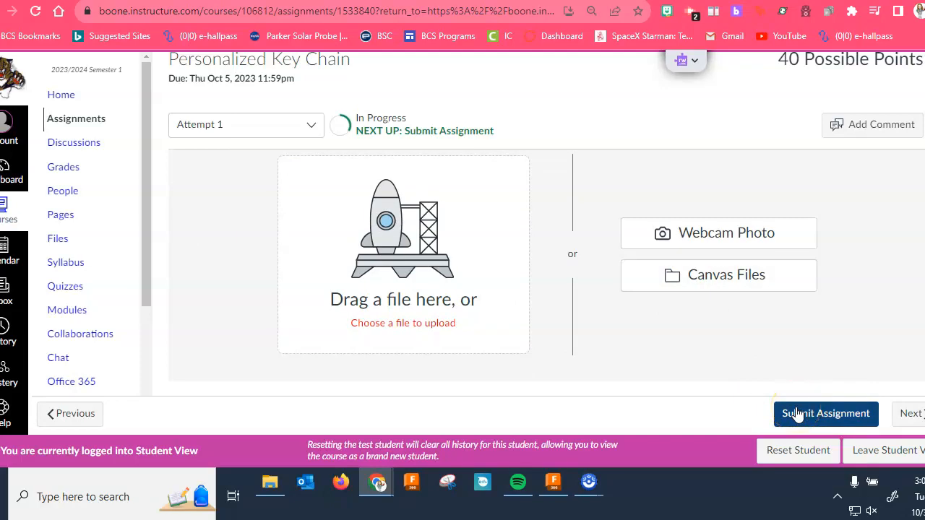
left_click(797, 414)
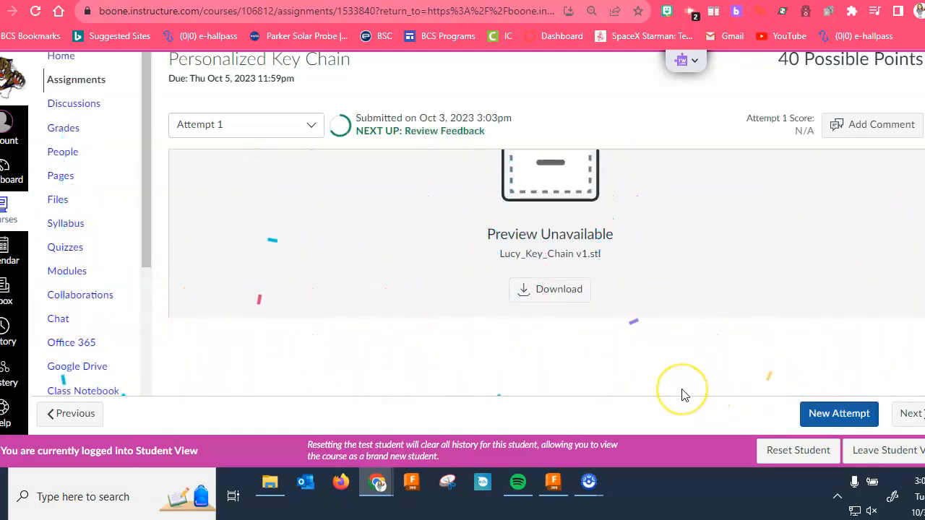
scroll(682, 395, "up", 3)
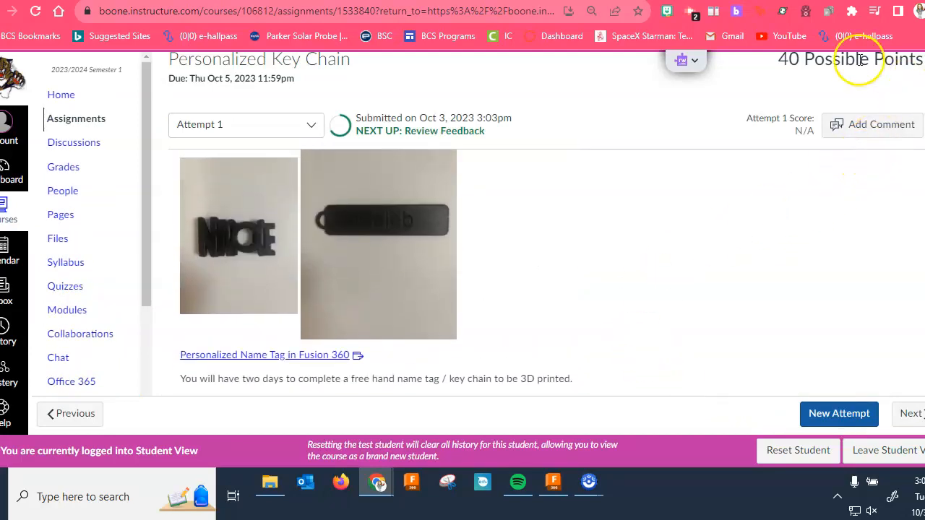
Step: Open the bookmarked Dremel print cloud and upload Lucy_Key_Chain v1 from Downloads to My Files
left_click(685, 60)
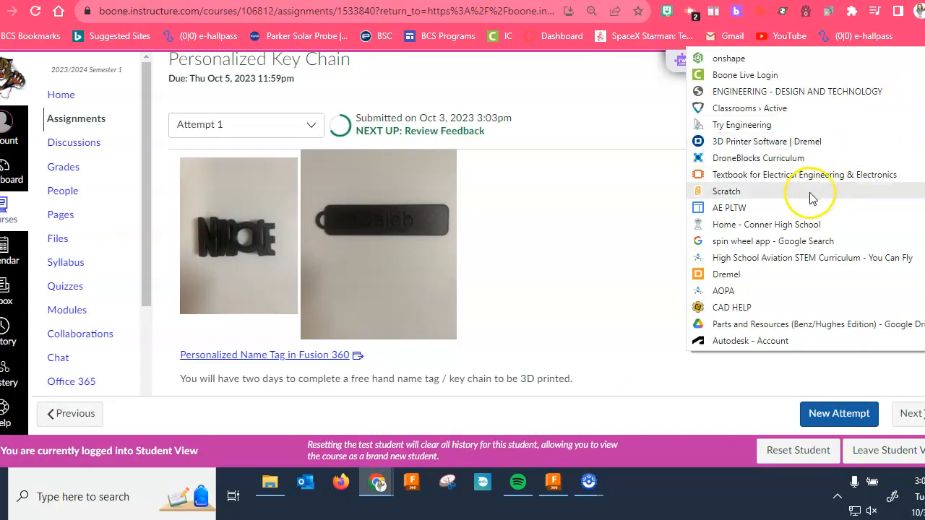
left_click(726, 275)
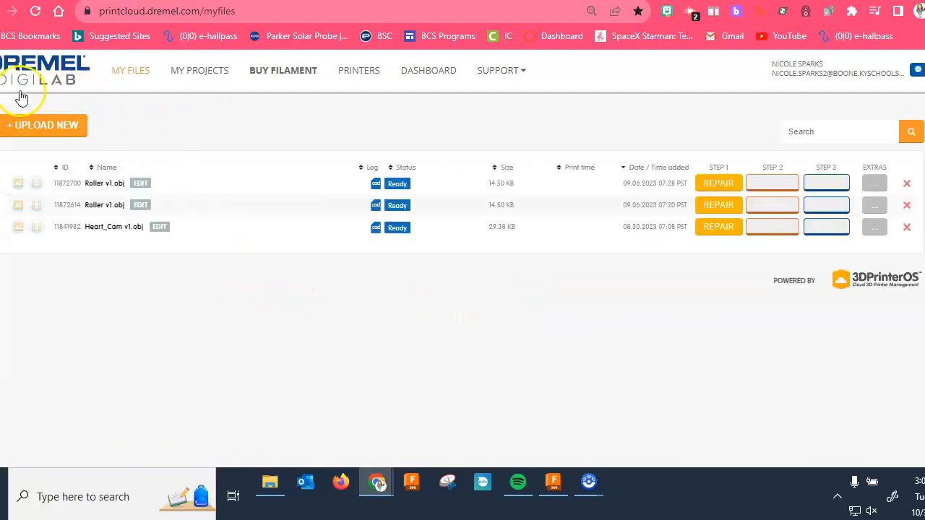
left_click(62, 124)
left_click(282, 217)
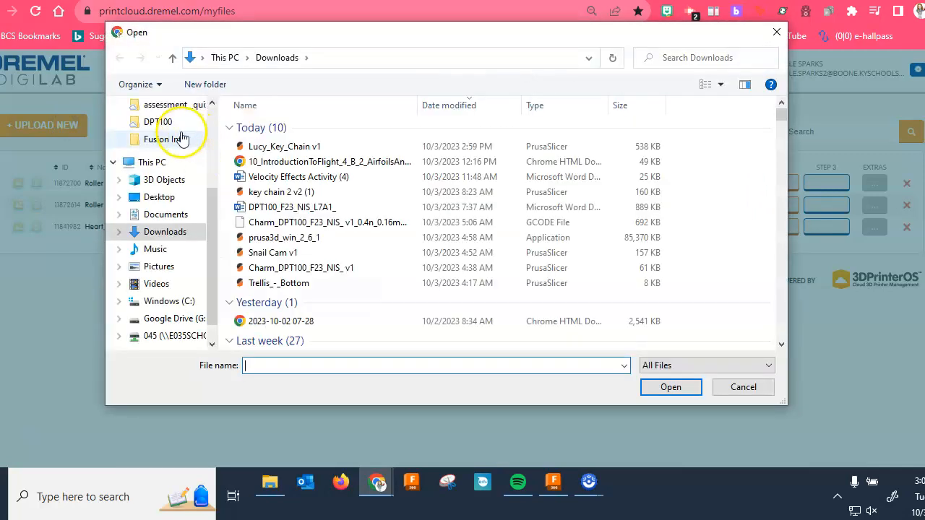
left_click(263, 146)
left_click(644, 385)
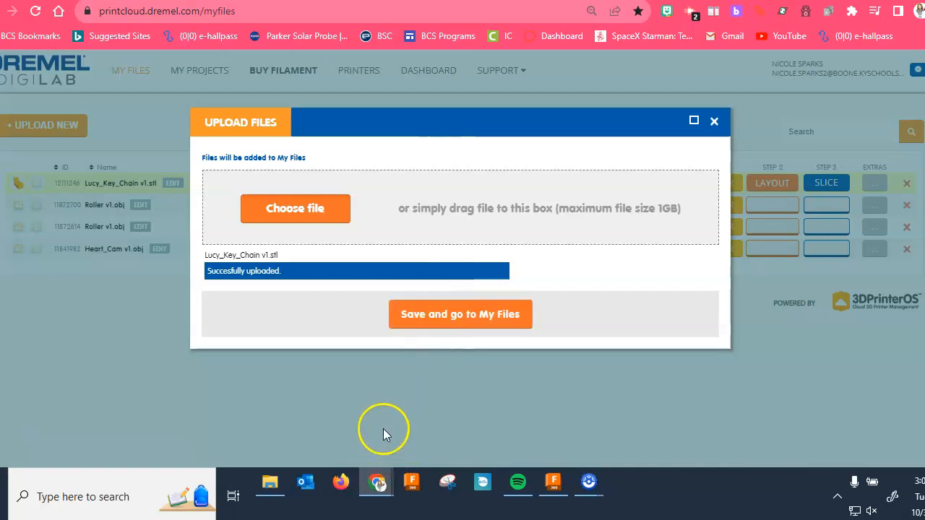
left_click(441, 320)
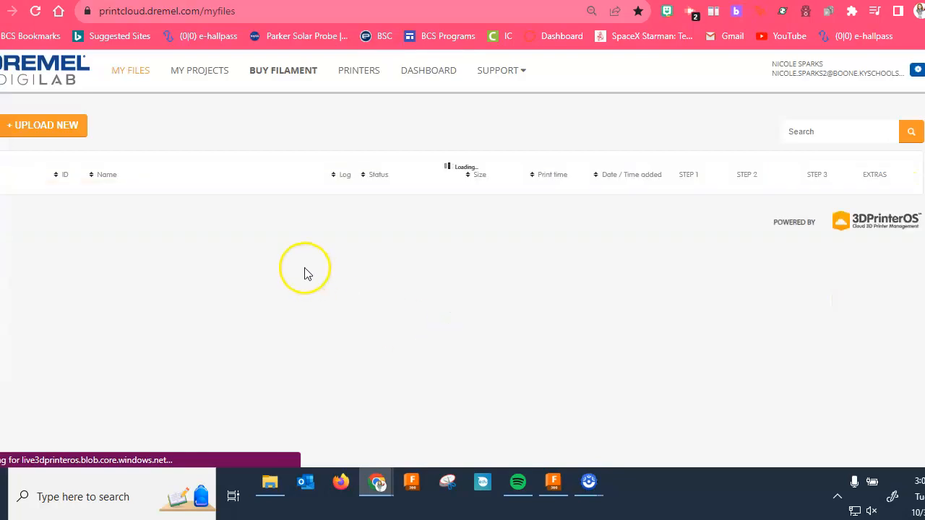
Step: Repair Lucy_Key_Chain v1.stl with Magic Fix, optimized for the Dremel 3D40 Idea Builder with centering, rotating and auto-resizing enabled
left_click(712, 182)
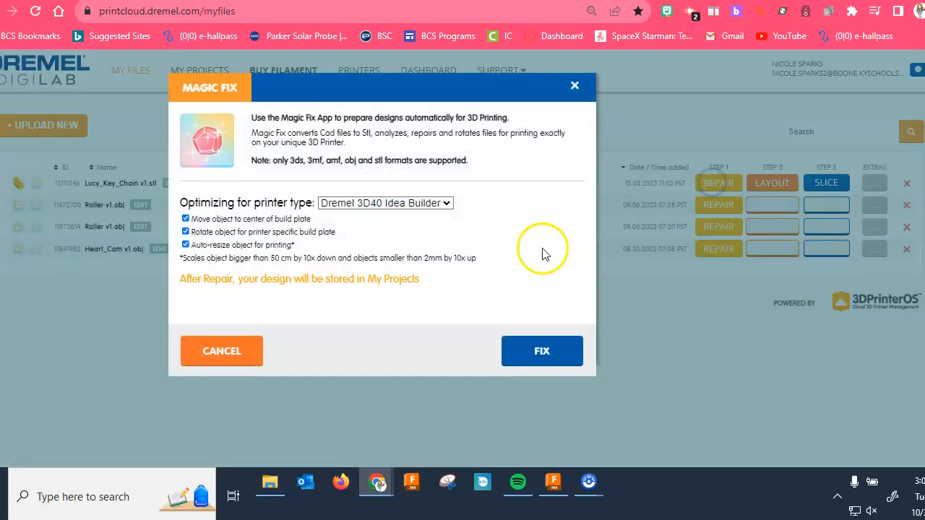
left_click(541, 351)
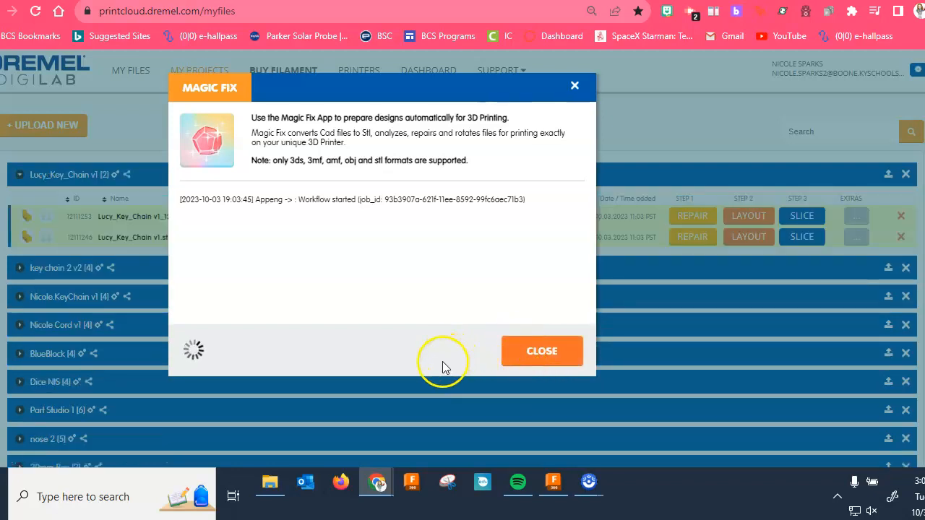
left_click(541, 366)
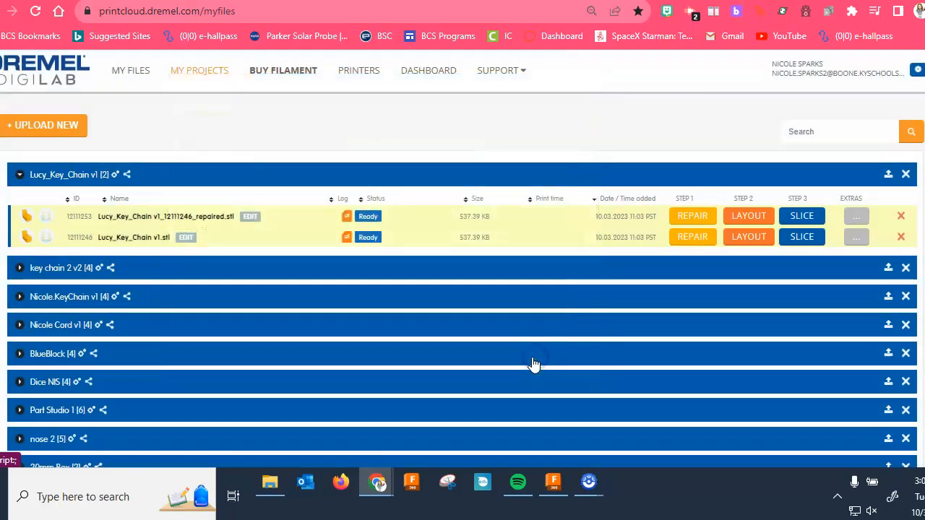
Step: Open the repaired key chain STL in Layout and inspect its placement on the build plate and the printer choices
left_click(752, 216)
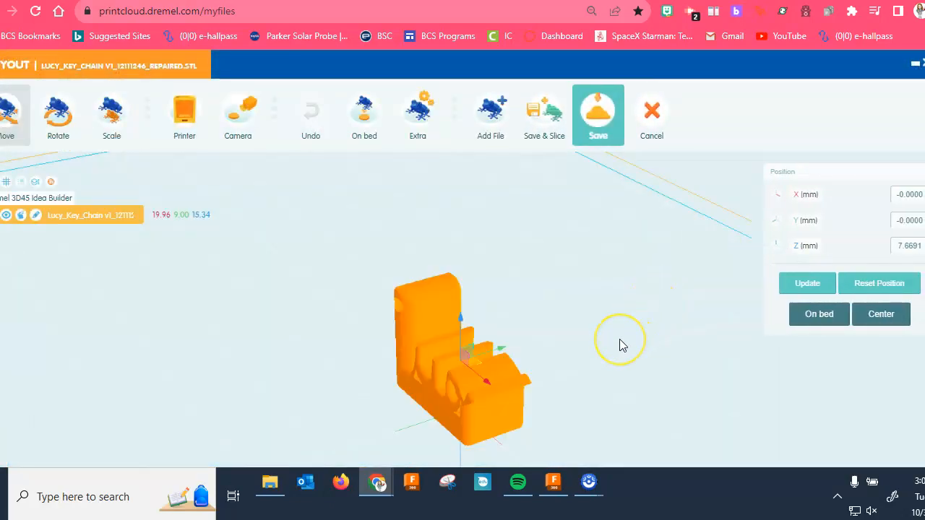
left_click_drag(619, 339, 596, 315)
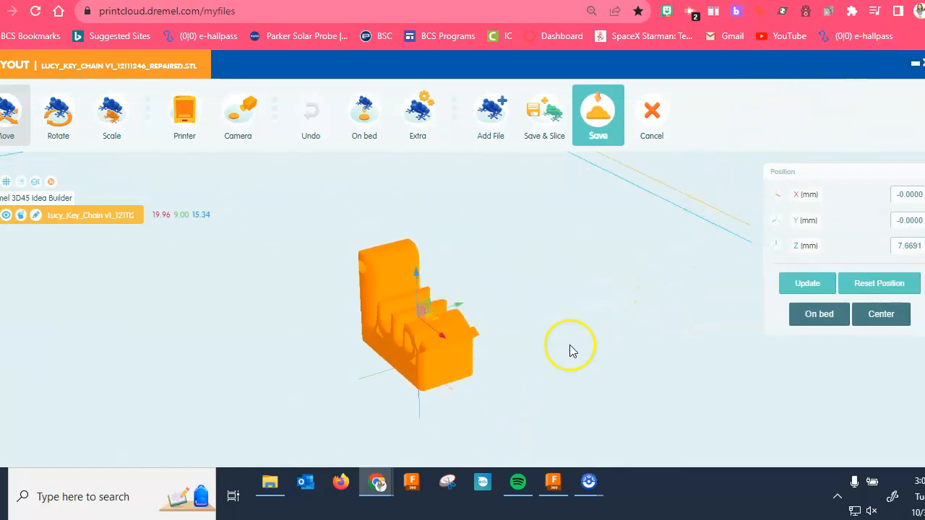
scroll(569, 351, "down", 8)
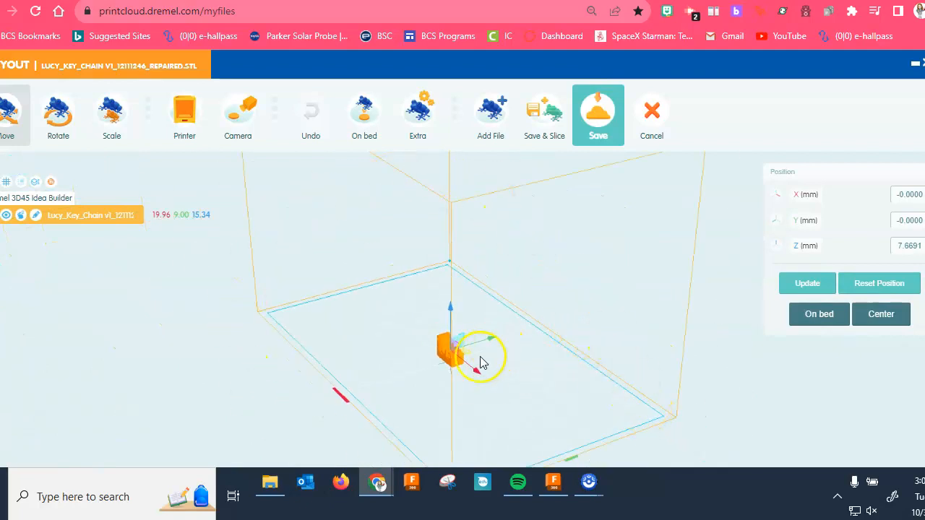
scroll(495, 387, "up", 5)
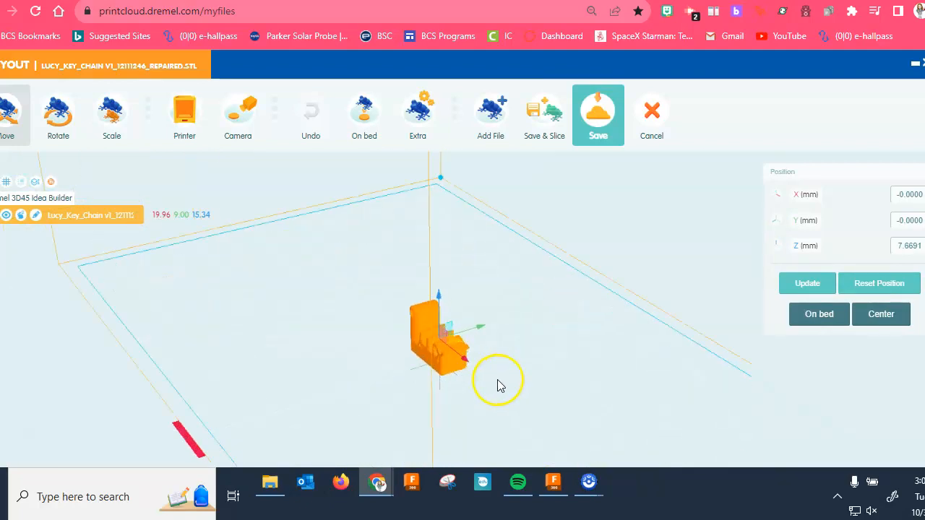
right_click_drag(515, 393, 502, 363)
mouse_move(192, 122)
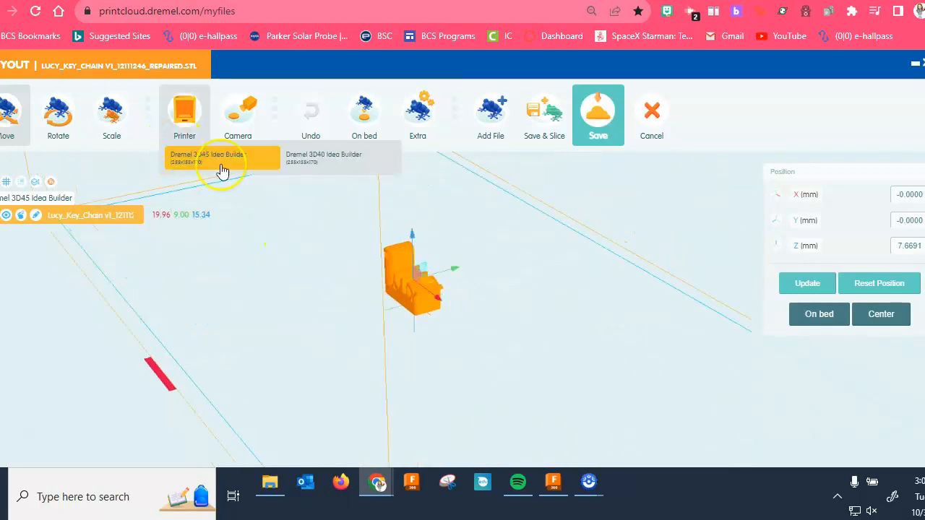
Step: Rotate the key chain about -94° around the X axis, place it on the bed and center it
left_click(57, 120)
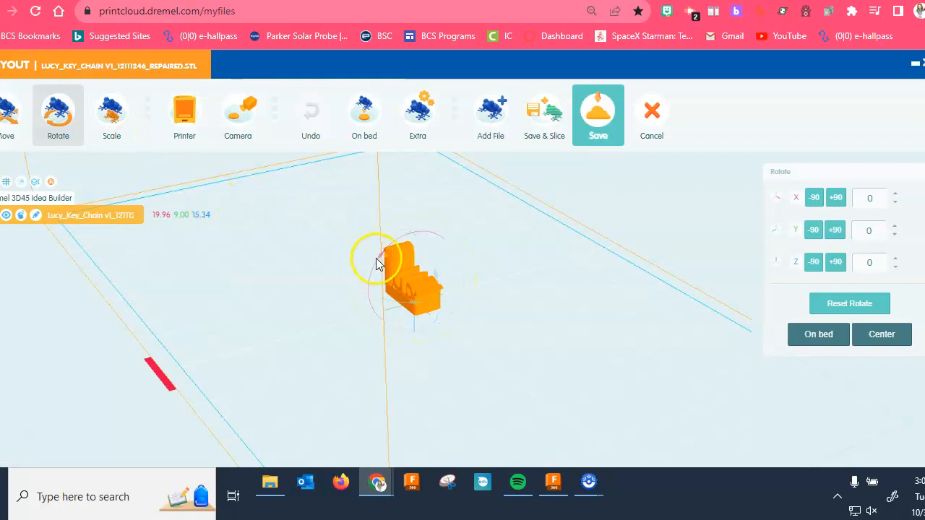
left_click_drag(383, 262, 541, 217)
left_click(833, 340)
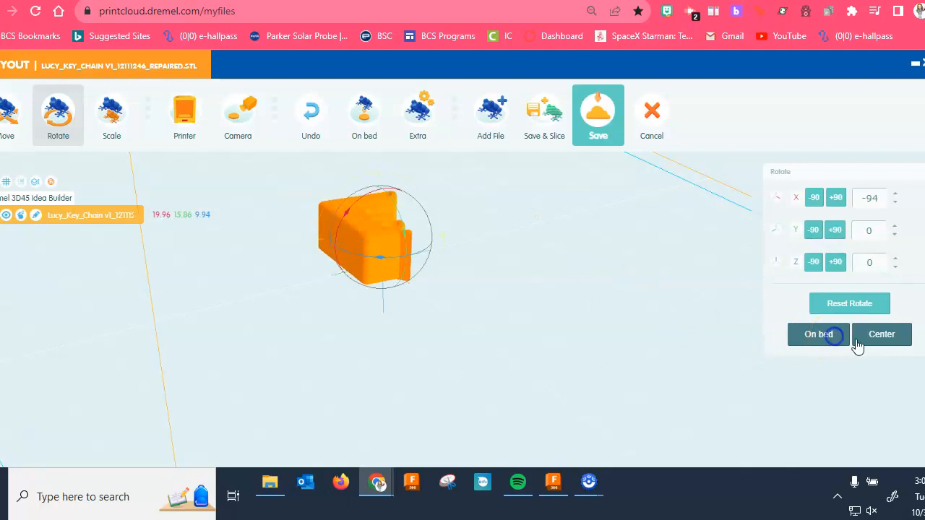
left_click(881, 340)
left_click(795, 334)
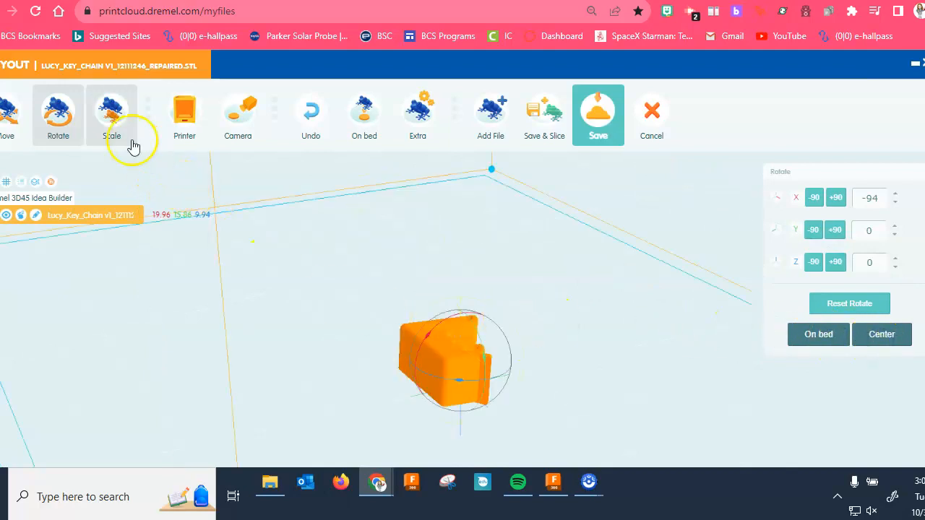
Step: Open the Scale settings and examine the key chain's dimensions and its shape from several angles
left_click(113, 123)
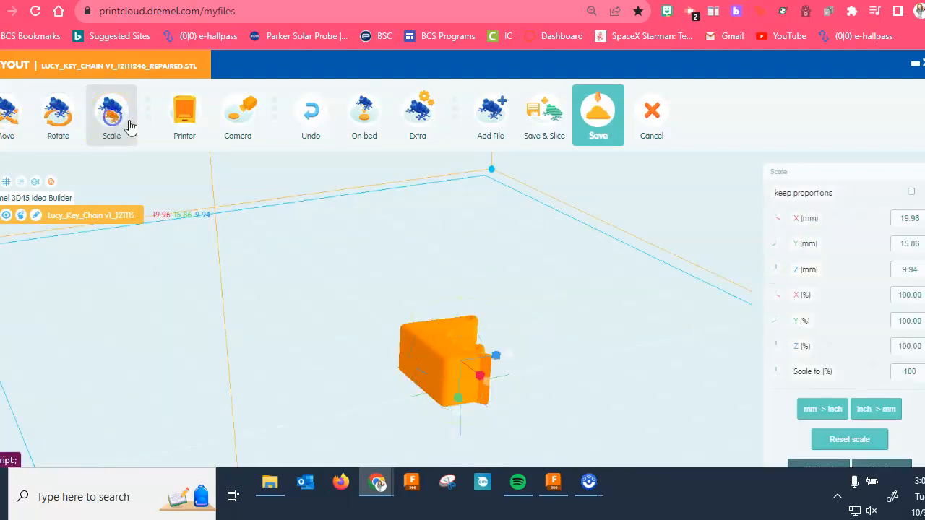
left_click_drag(562, 360, 564, 345)
left_click_drag(578, 286, 503, 475)
right_click(526, 511)
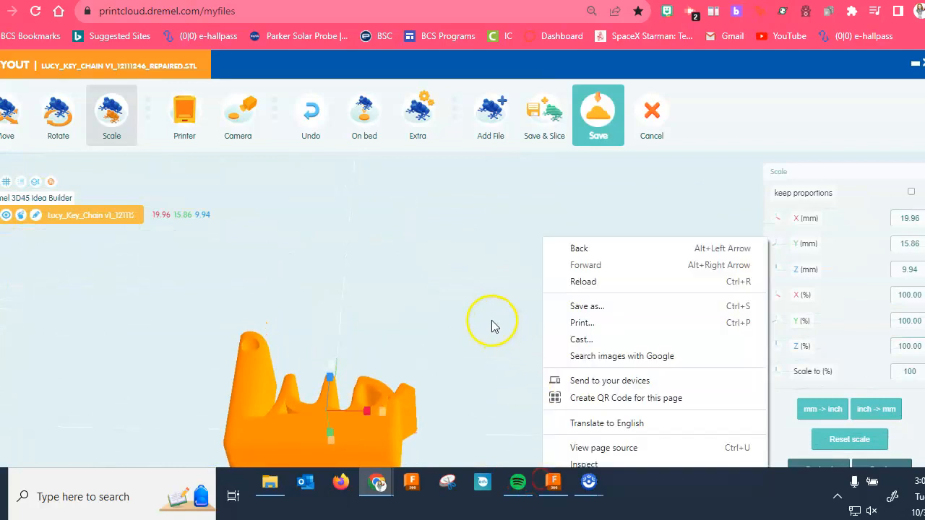
left_click(481, 315)
left_click_drag(481, 310, 492, 359)
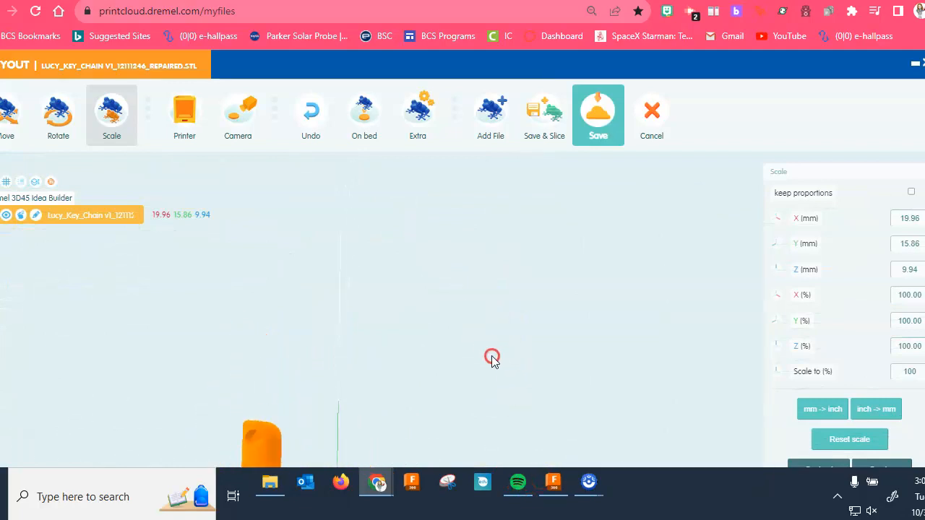
right_click_drag(491, 366, 526, 294)
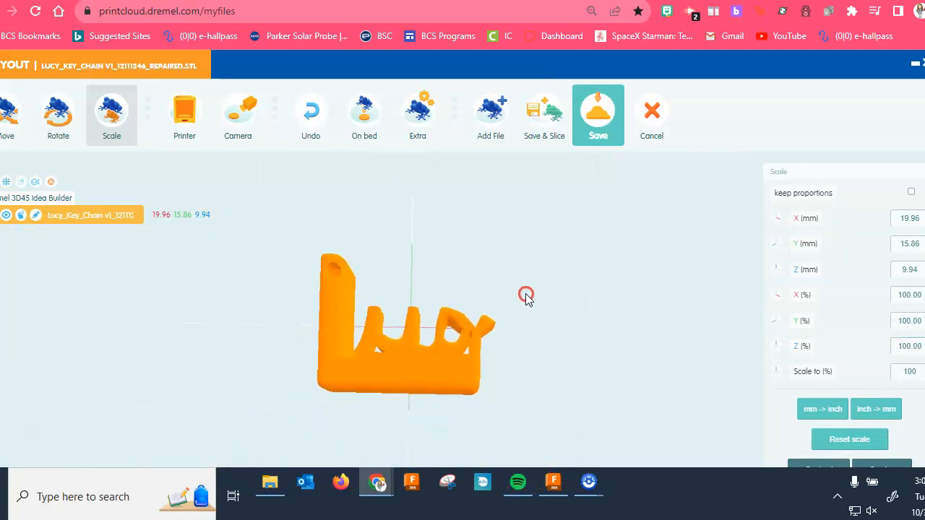
mouse_move(422, 268)
left_mouse_down()
mouse_move(470, 268)
mouse_move(427, 266)
left_mouse_up()
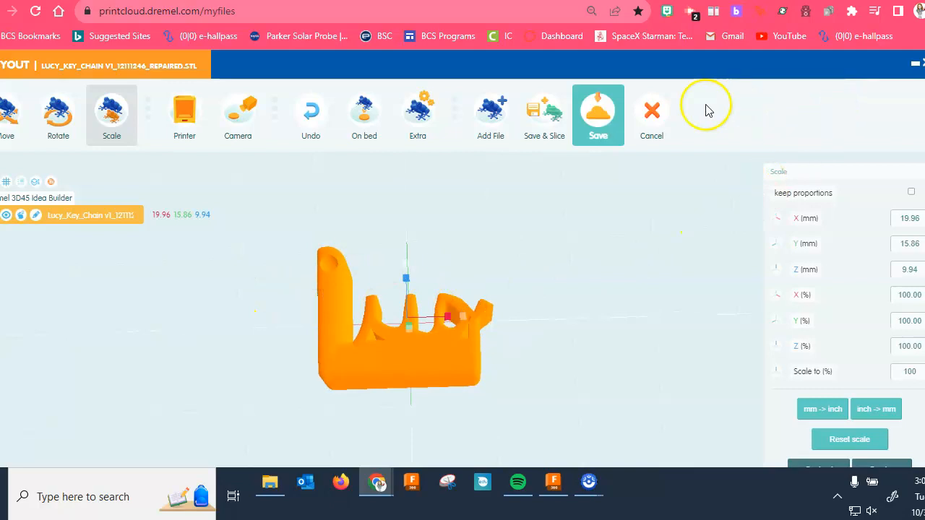
Step: Save the layout and slice the key chain for the Dremel 3D45 Idea Builder with the Experimental - PLA profile and 0.21 mm layer height
left_click(601, 122)
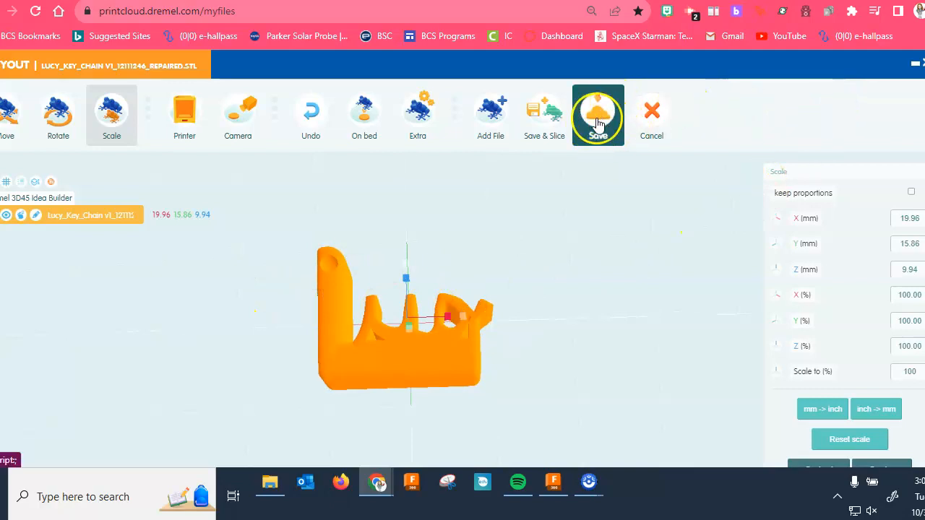
left_click(550, 119)
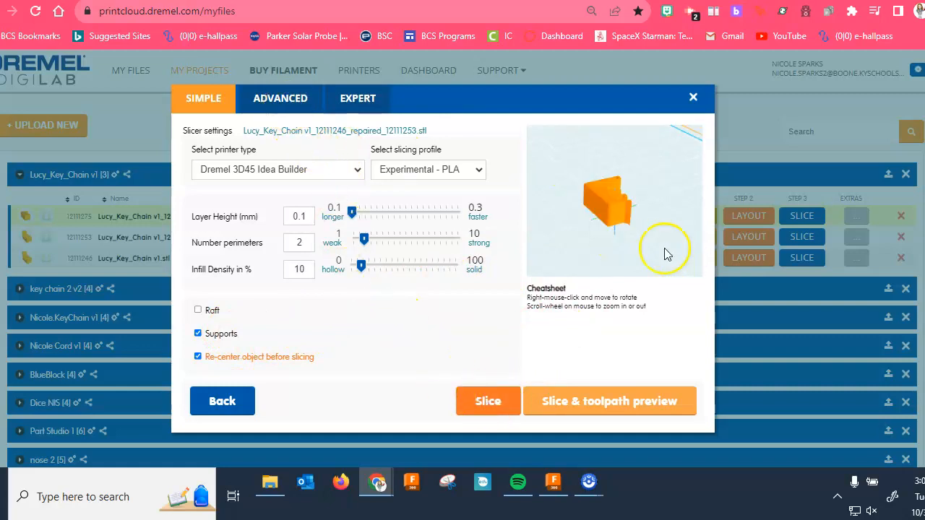
left_click(274, 101)
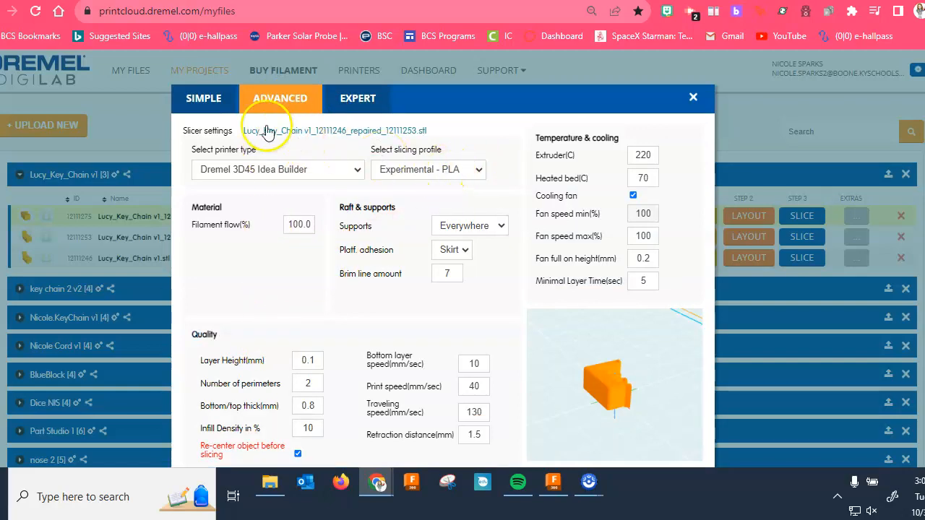
left_click(216, 105)
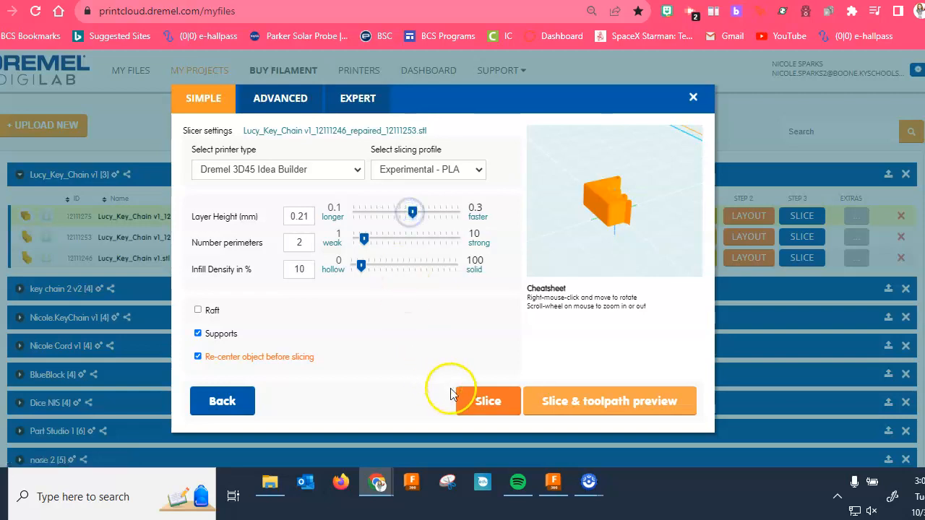
left_click(485, 402)
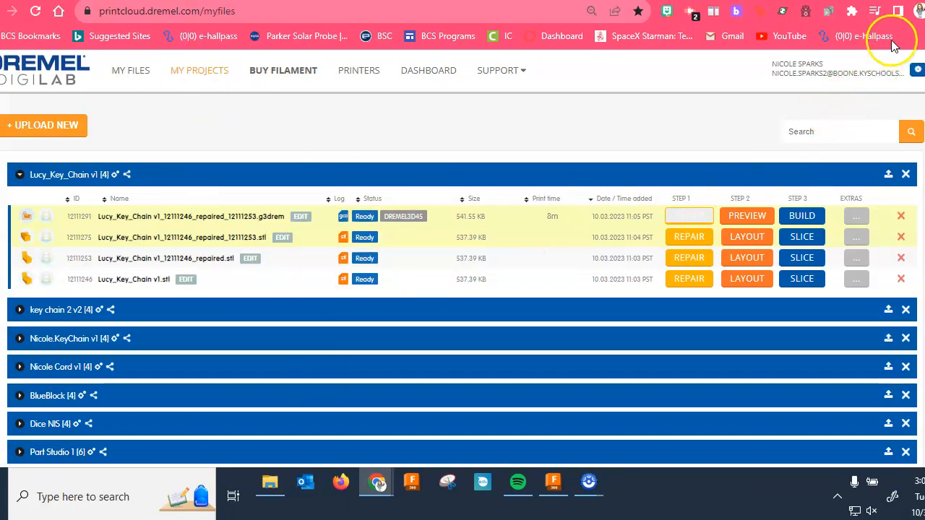
Step: Switch to the Lucy_Key_Chain v1 design in Fusion 360 and open its file commands for exporting or 3D printing
key("super+Down")
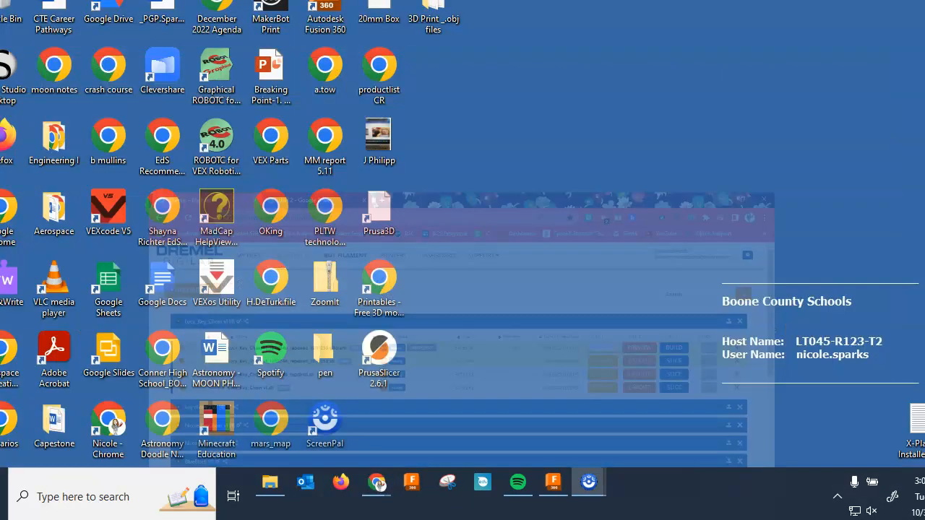
left_click(553, 483)
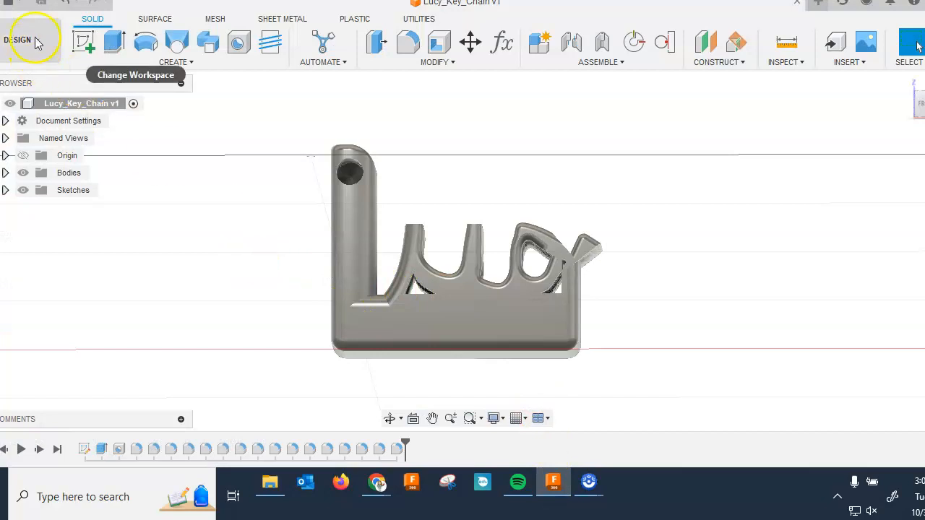
left_click(9, 4)
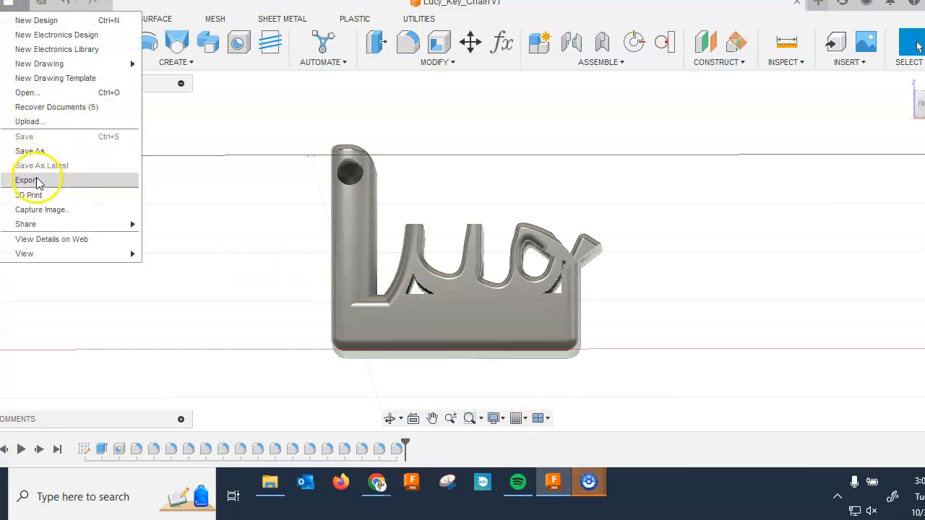